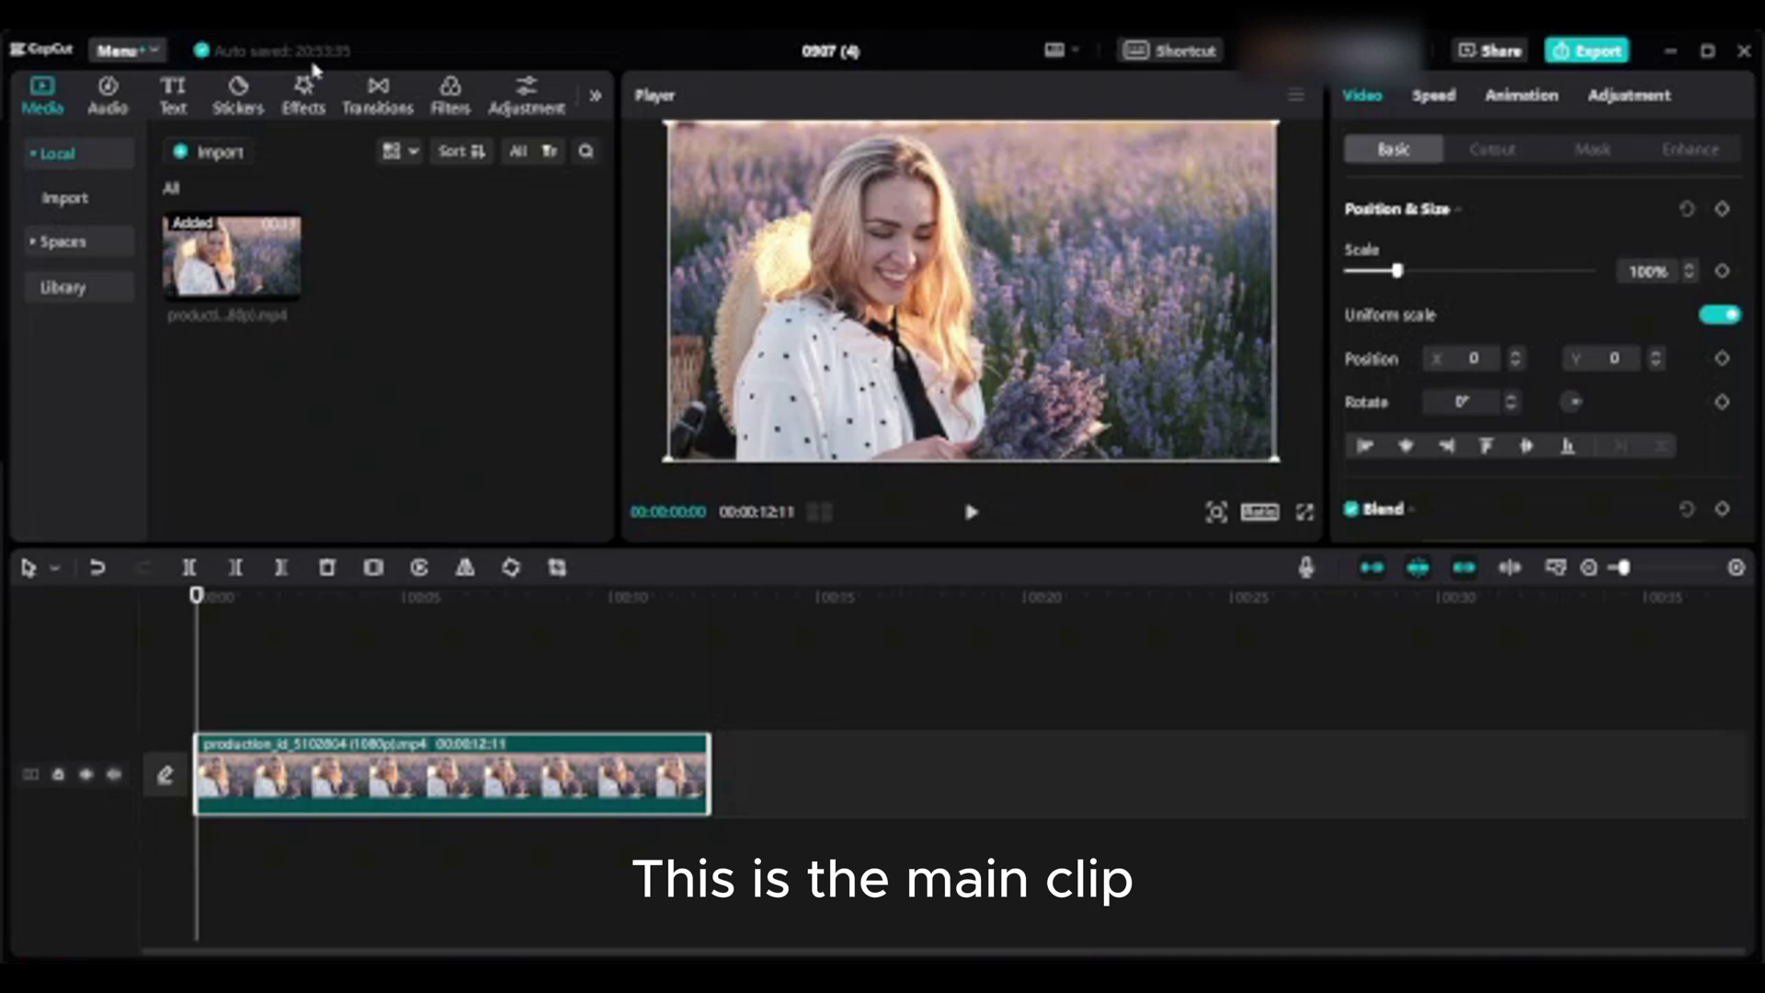
- Insert Face Glitch from the Trending body effects onto its own track above the lavender clip
{"action": "left_click", "coordinate": [304, 96]}
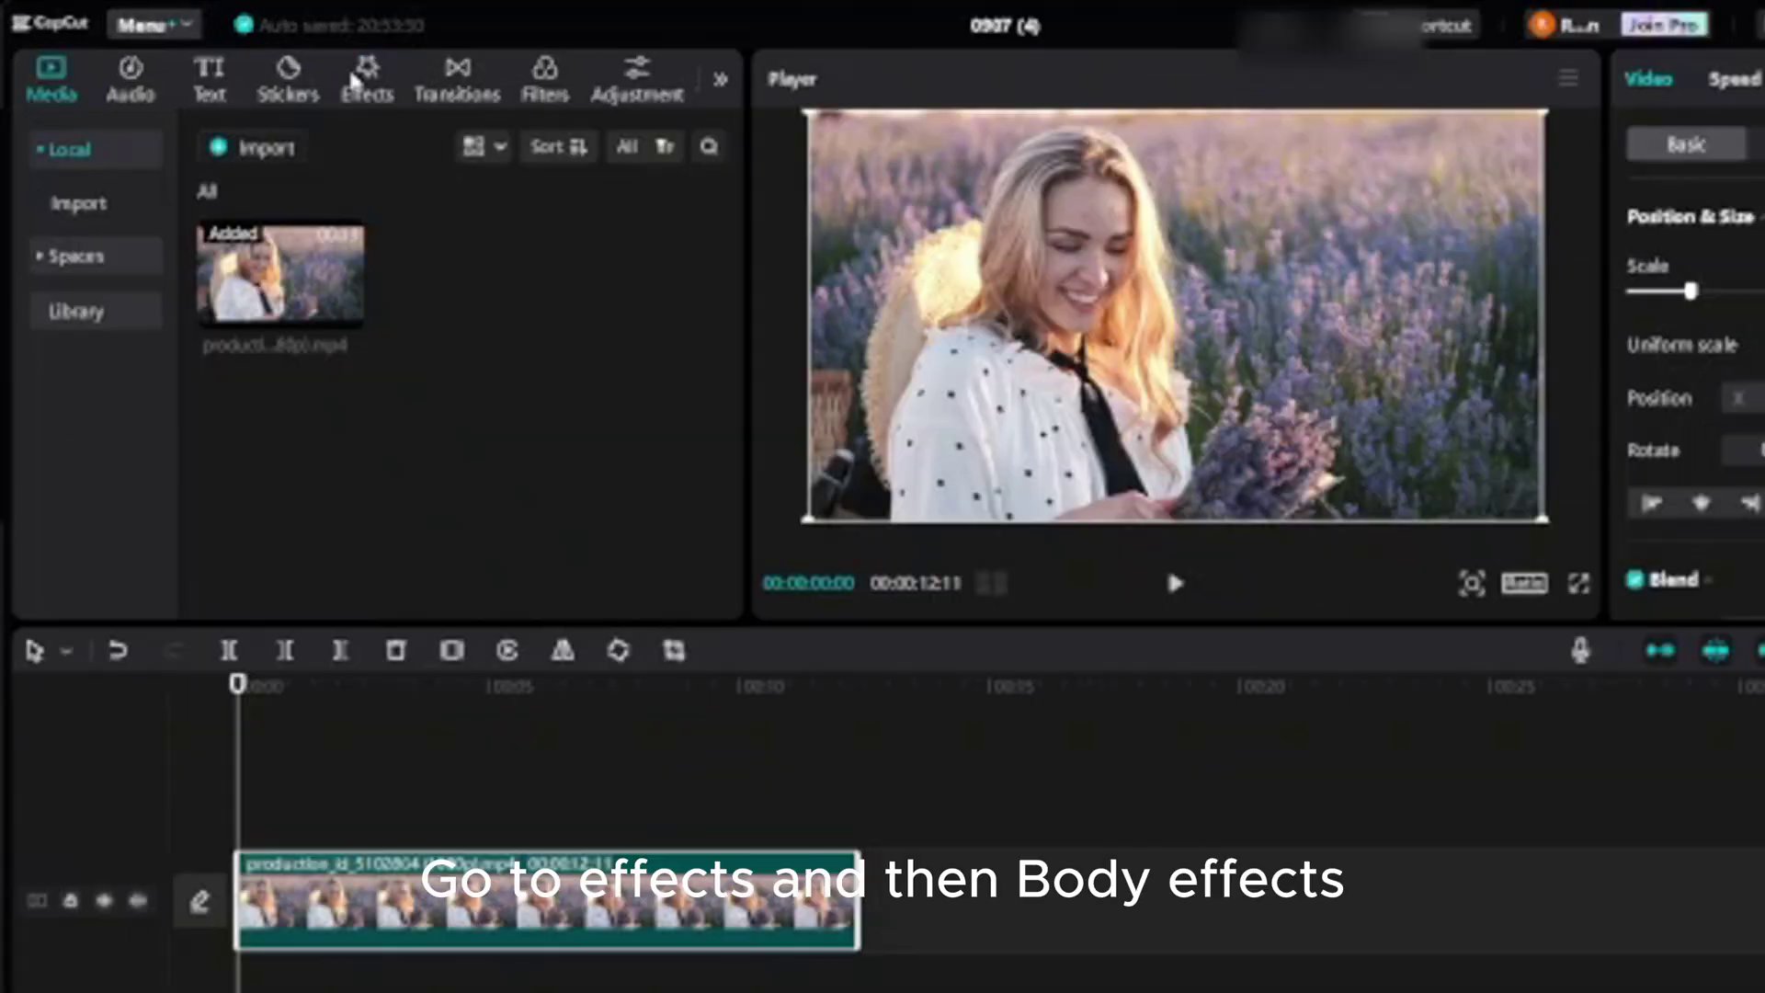
{"action": "left_click", "coordinate": [294, 95]}
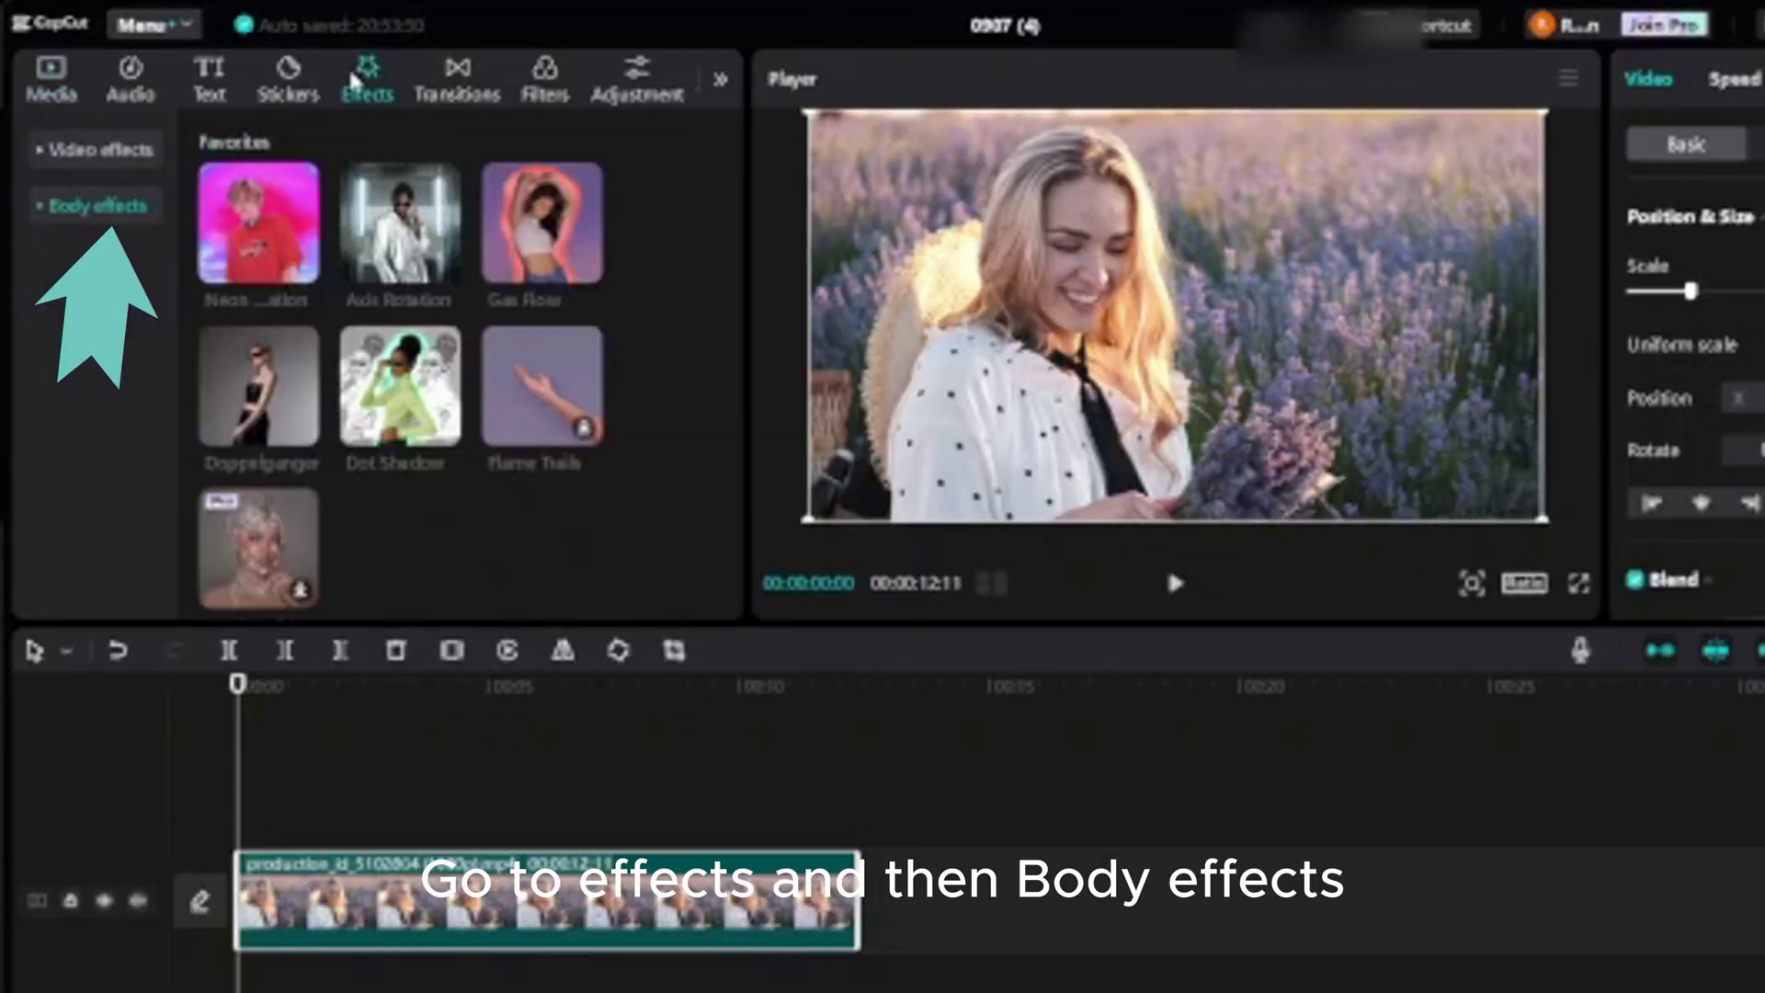
{"action": "left_click", "coordinate": [46, 209]}
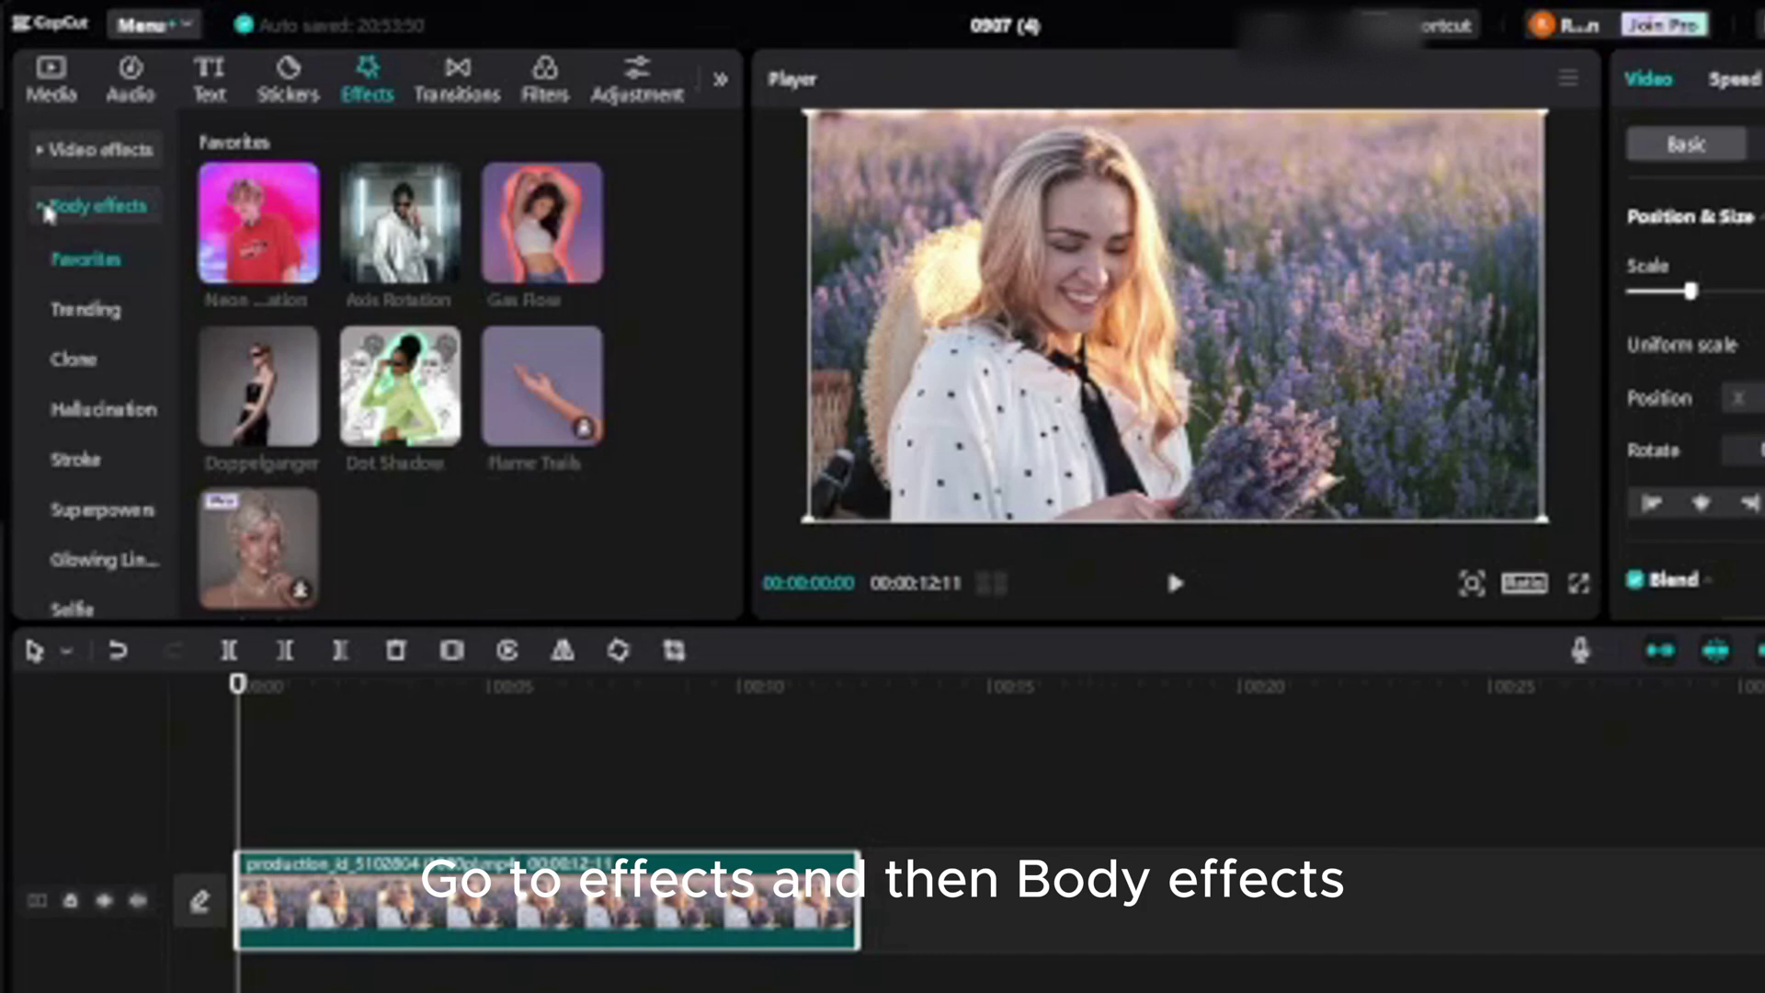
{"action": "left_click", "coordinate": [71, 310]}
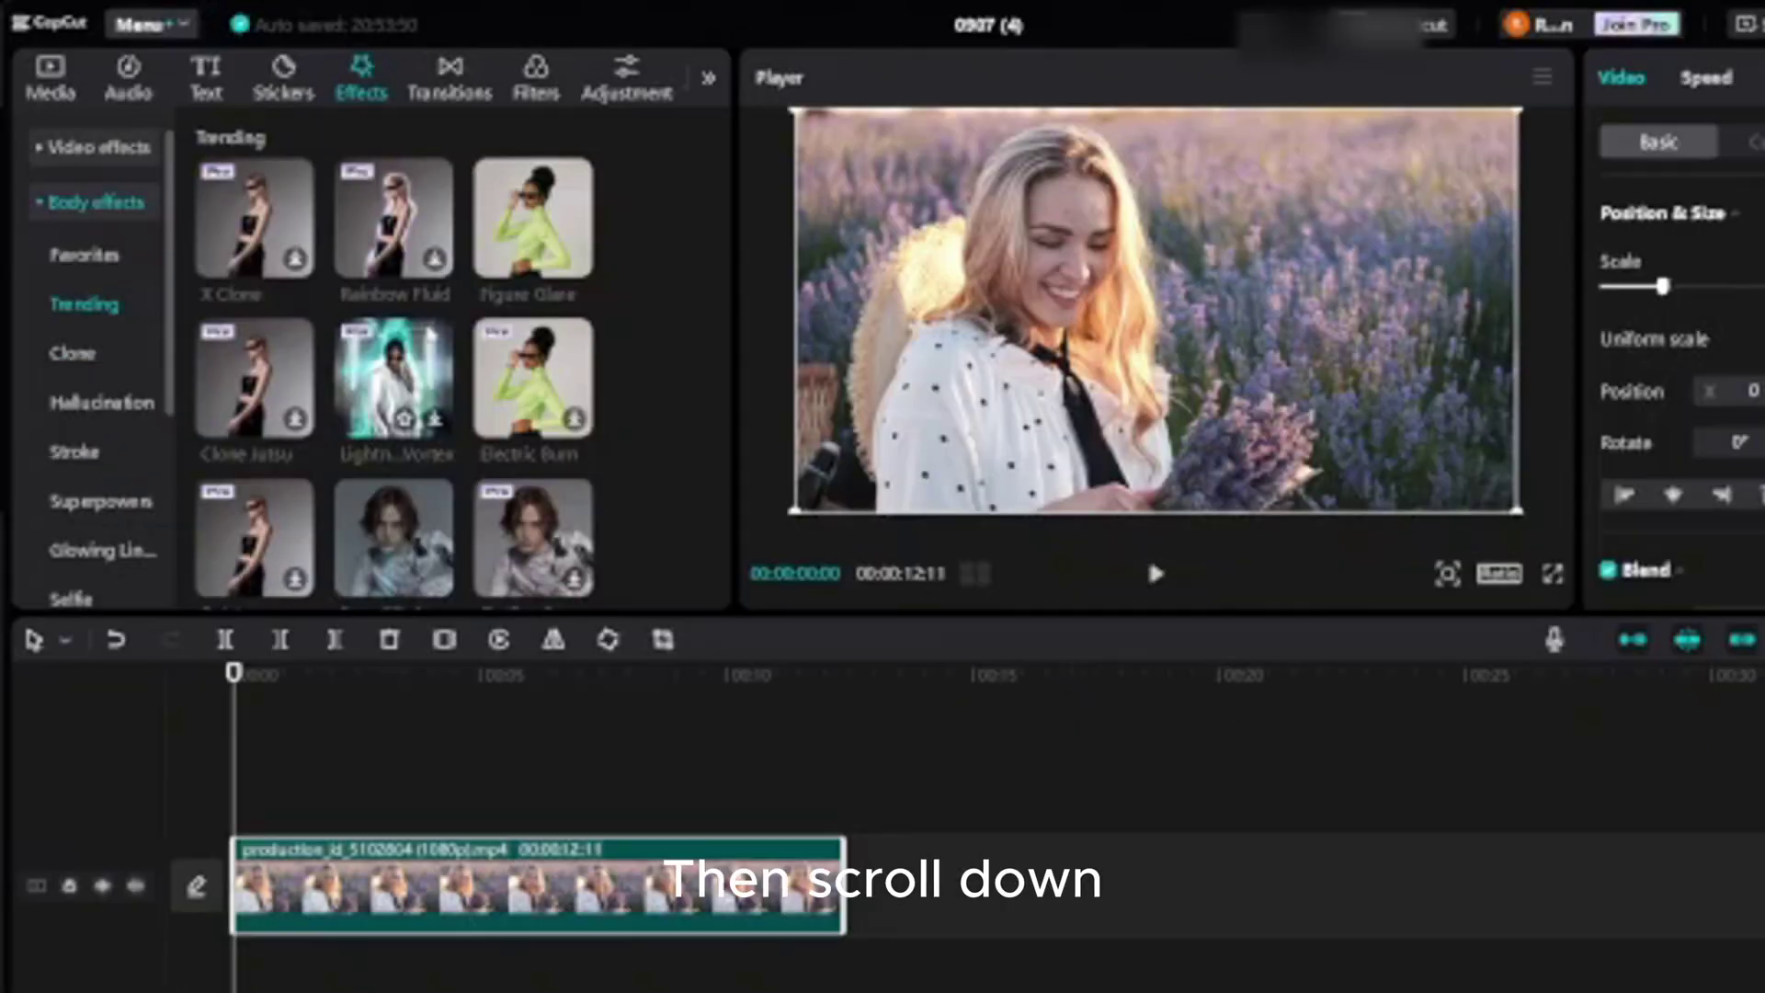
{"action": "scroll", "coordinate": [430, 334], "scroll_direction": "down", "scroll_amount": 2}
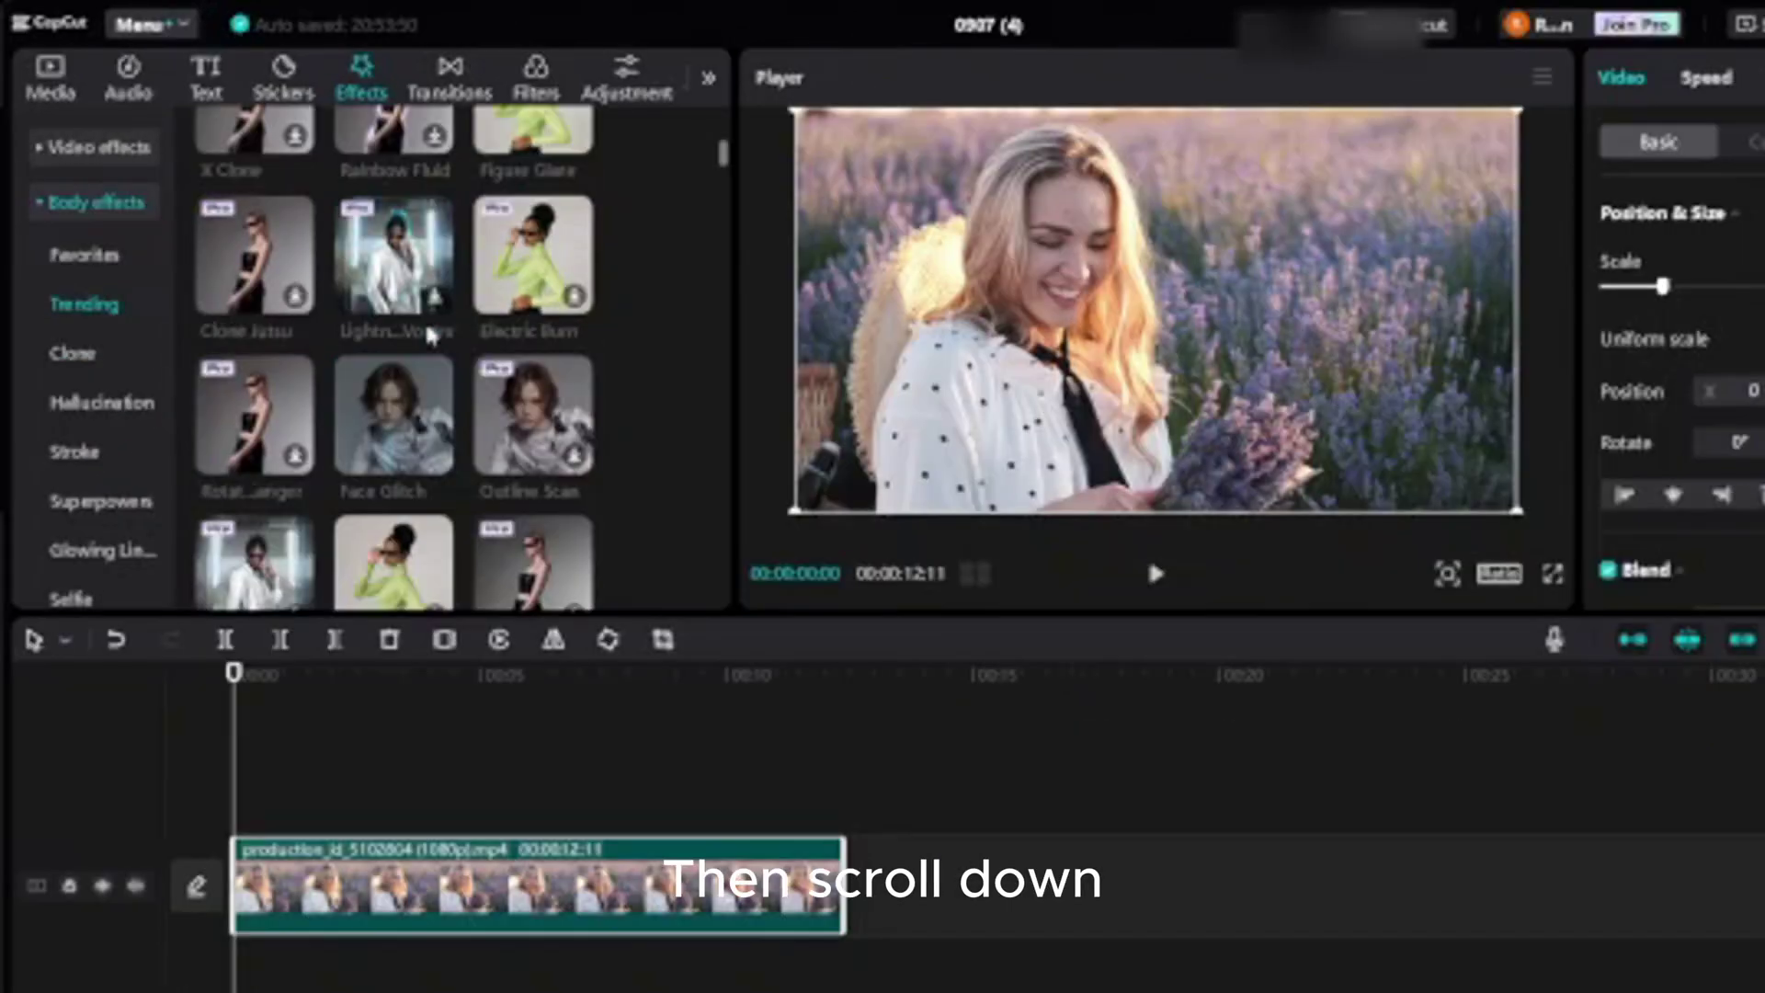
{"action": "mouse_move", "coordinate": [434, 456]}
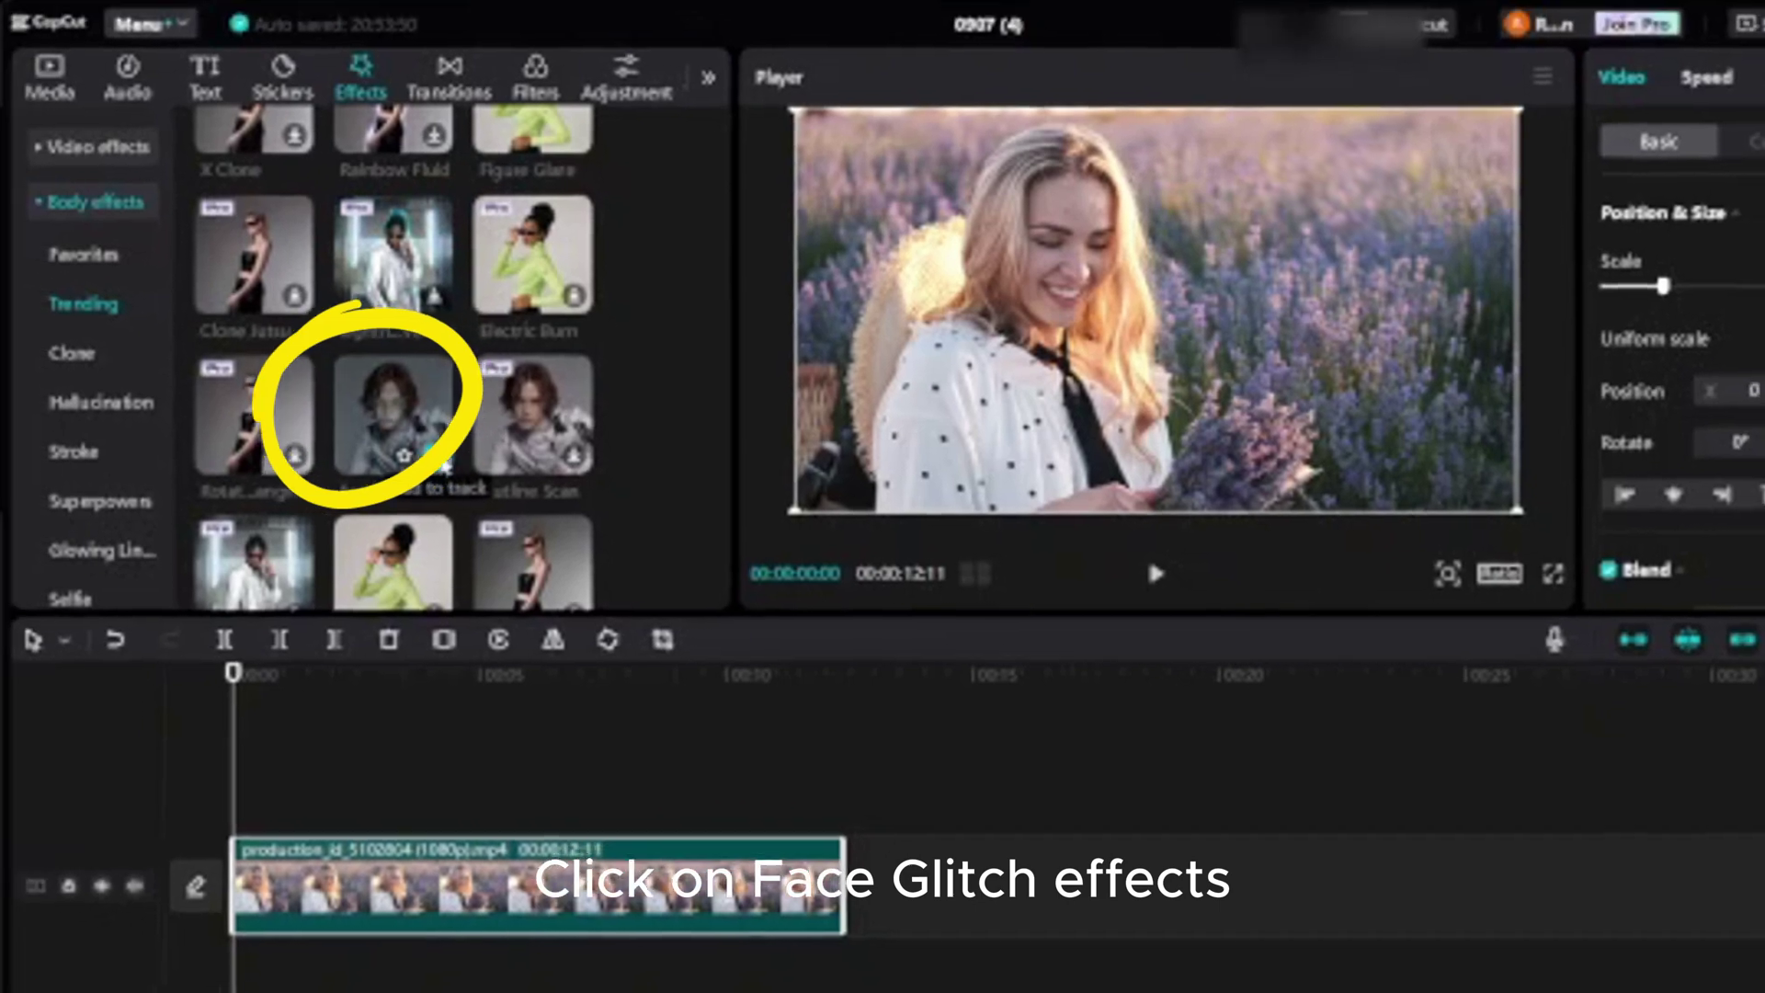
{"action": "left_click", "coordinate": [405, 451]}
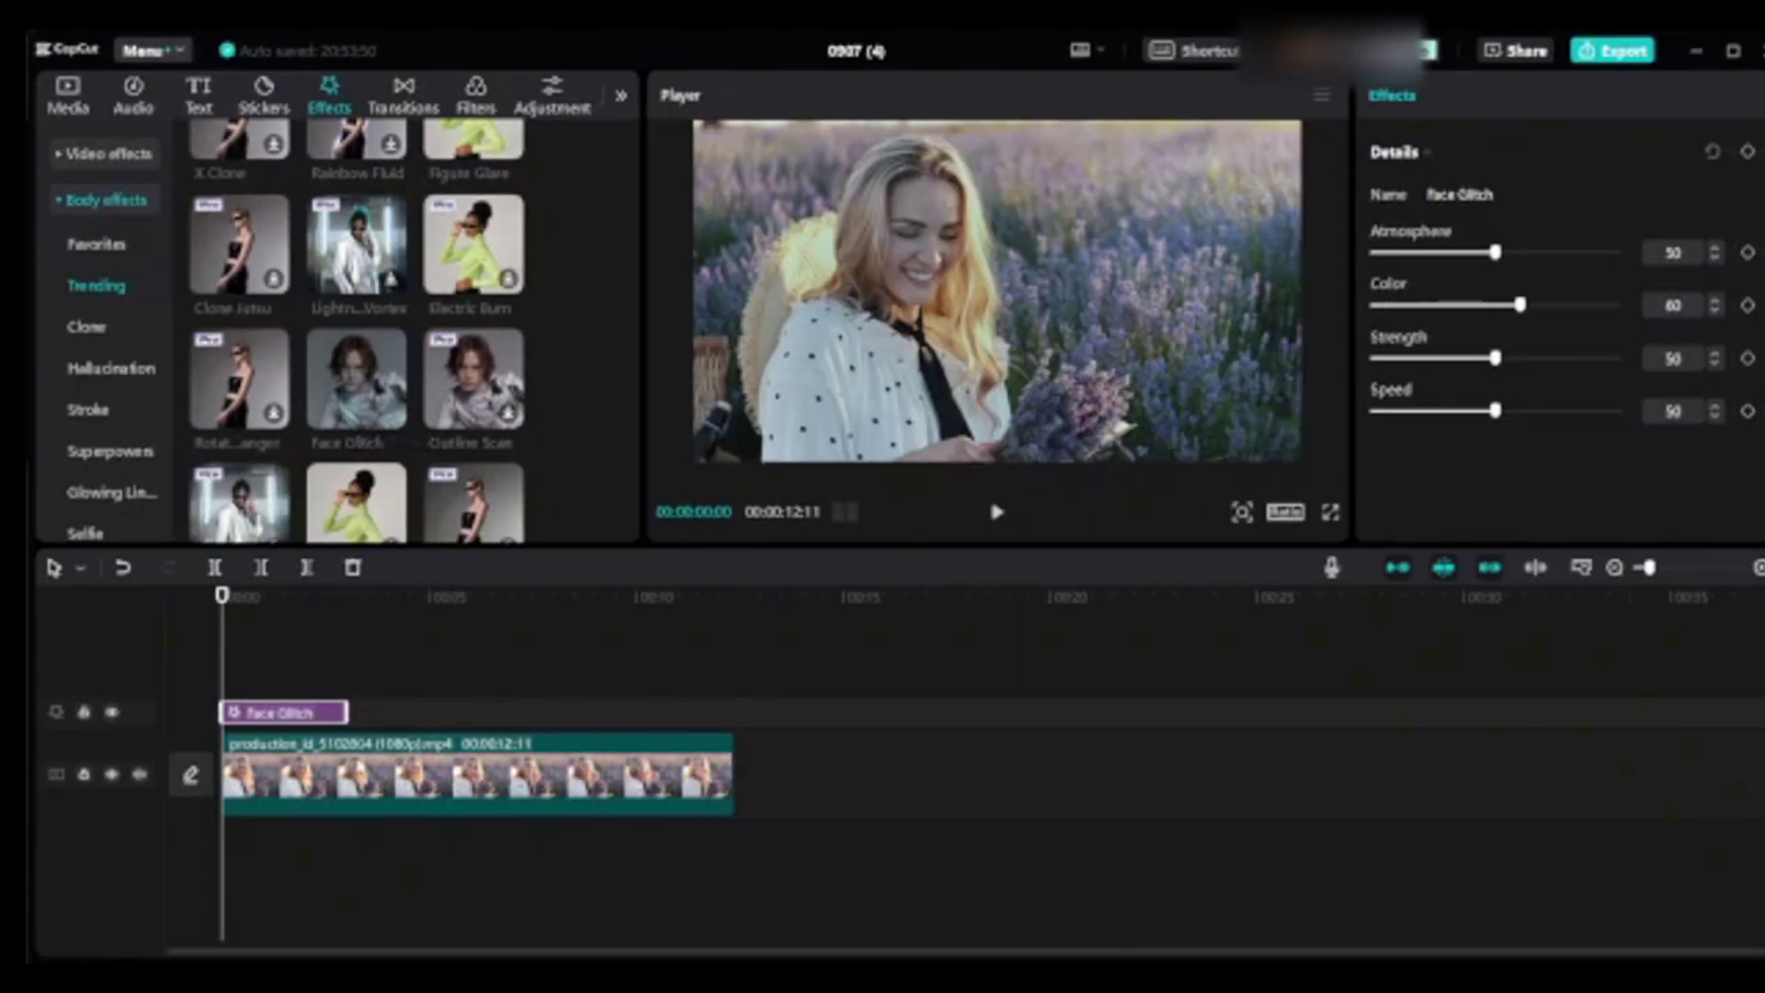
- Extend Face Glitch to the clip end and set atmosphere 99, strength 85, speed 86
{"action": "left_click_drag", "start_coordinate": [346, 712], "coordinate": [724, 752]}
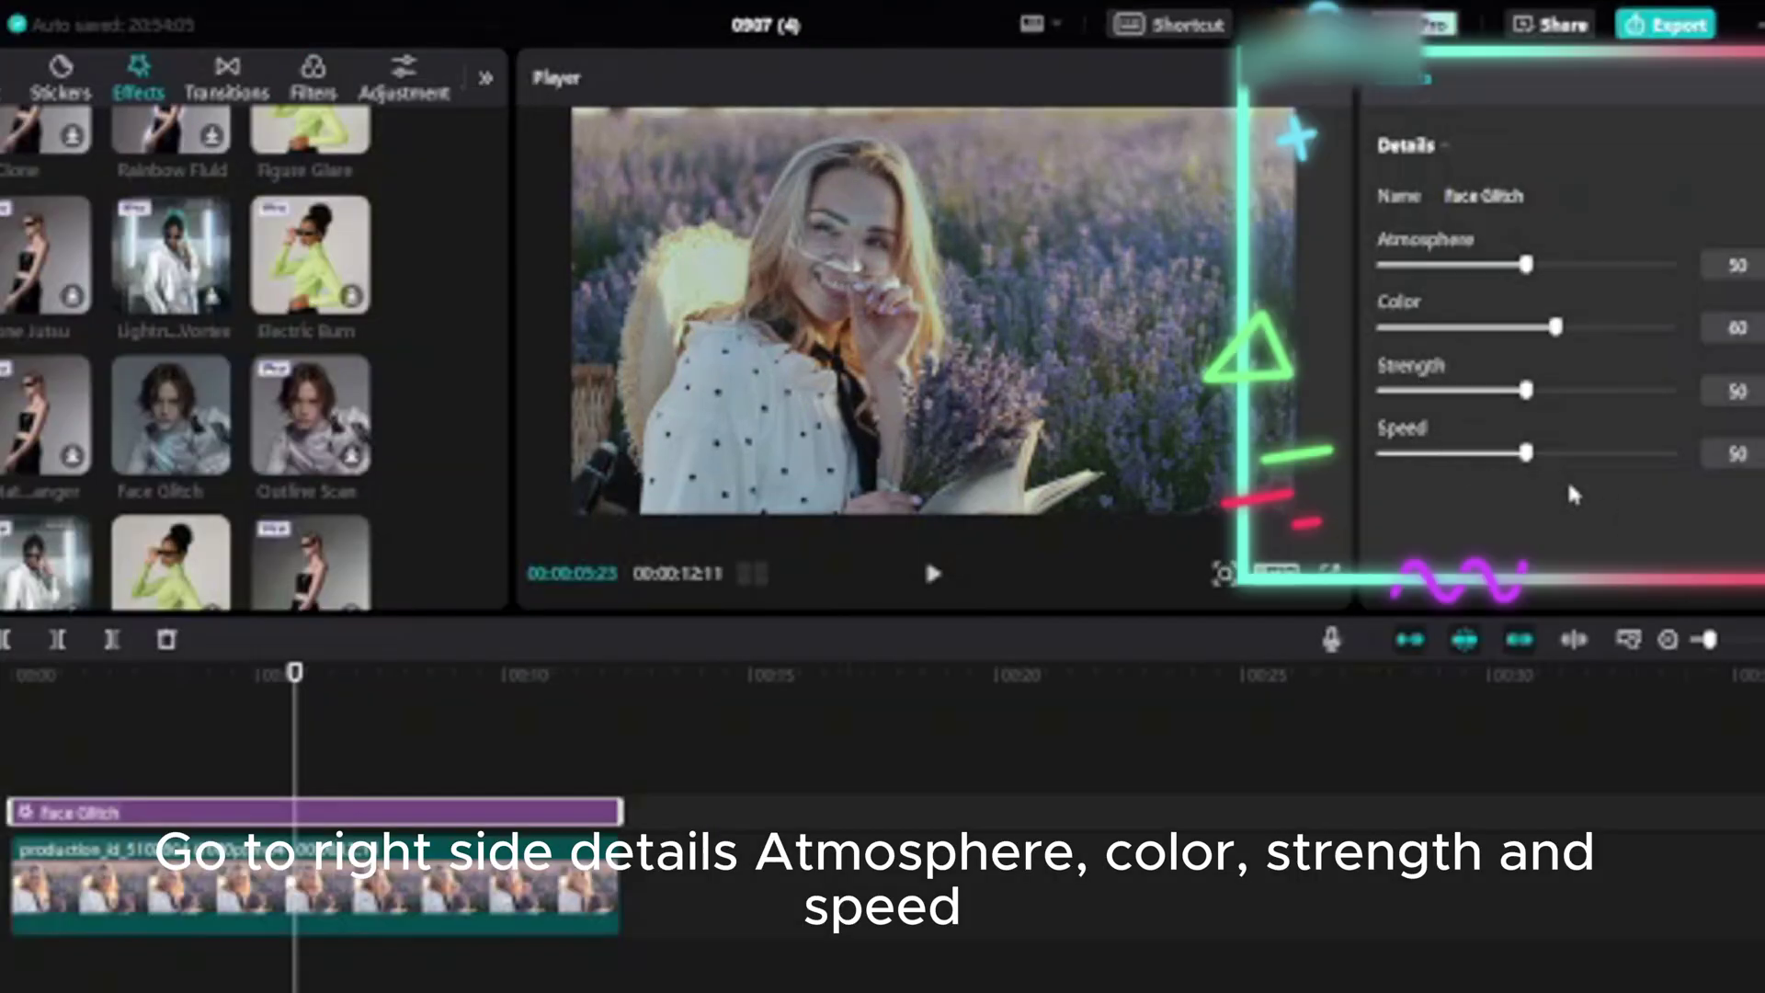
{"action": "left_click_drag", "start_coordinate": [1528, 267], "coordinate": [1668, 267]}
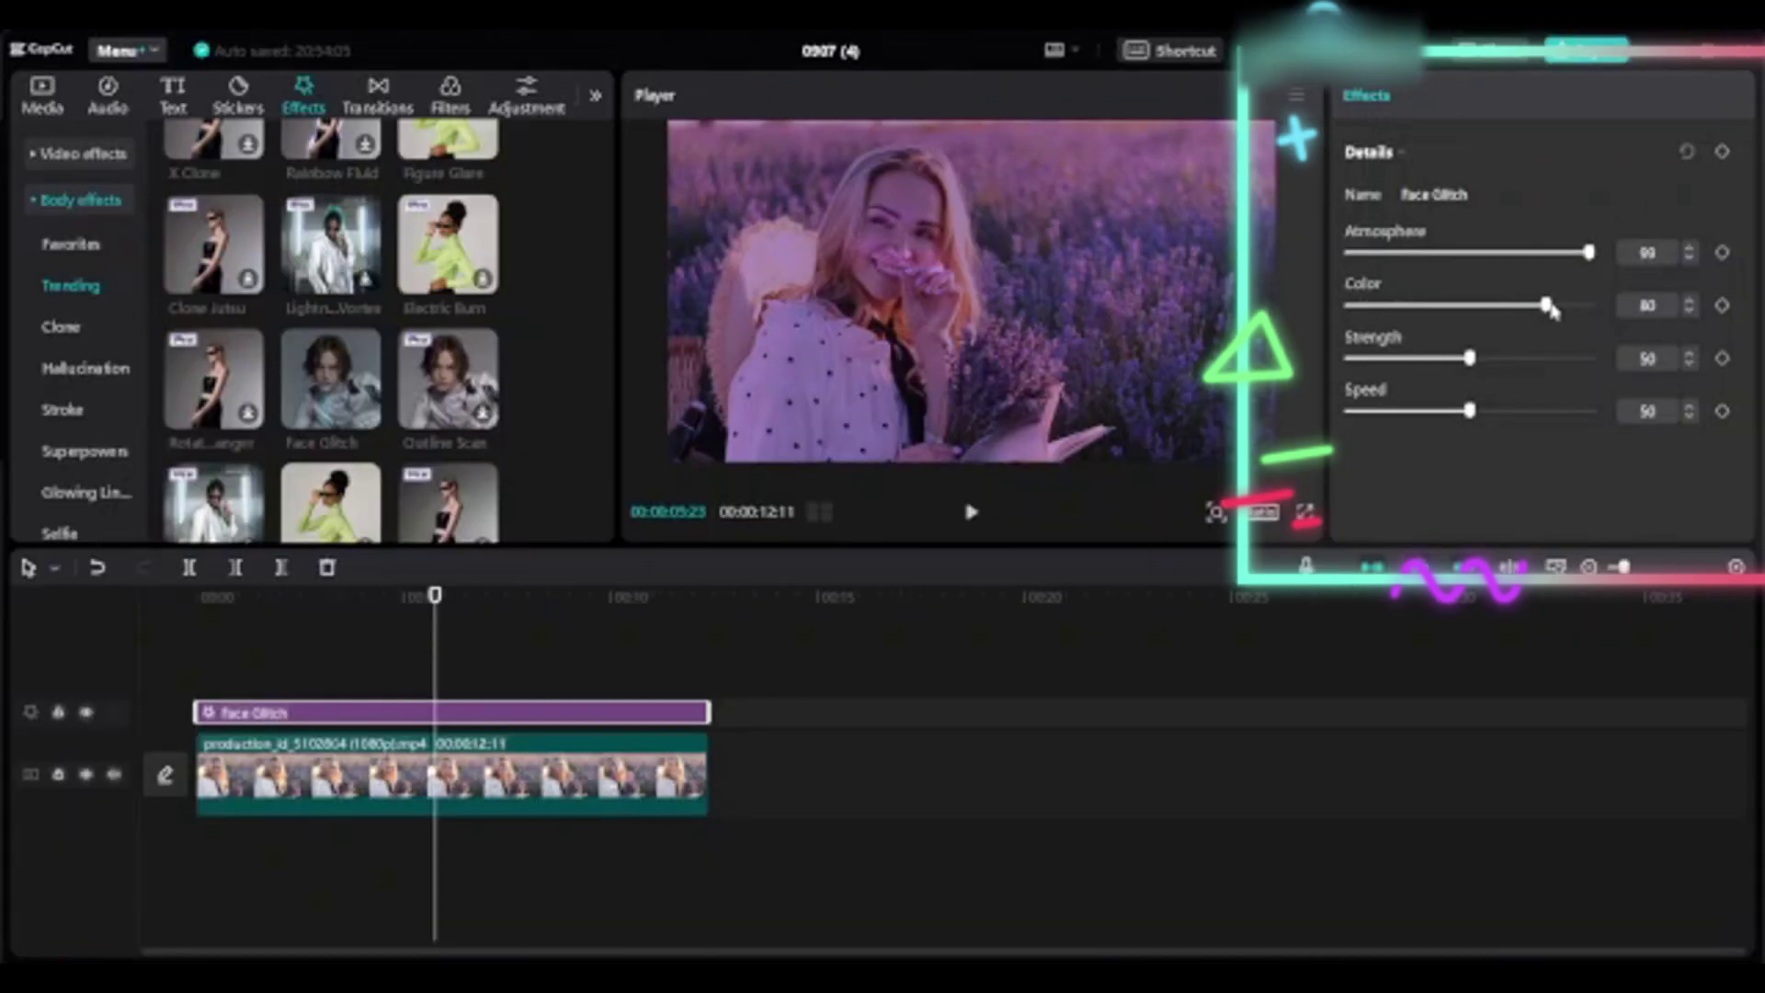
{"action": "left_click_drag", "start_coordinate": [1470, 359], "coordinate": [1556, 359]}
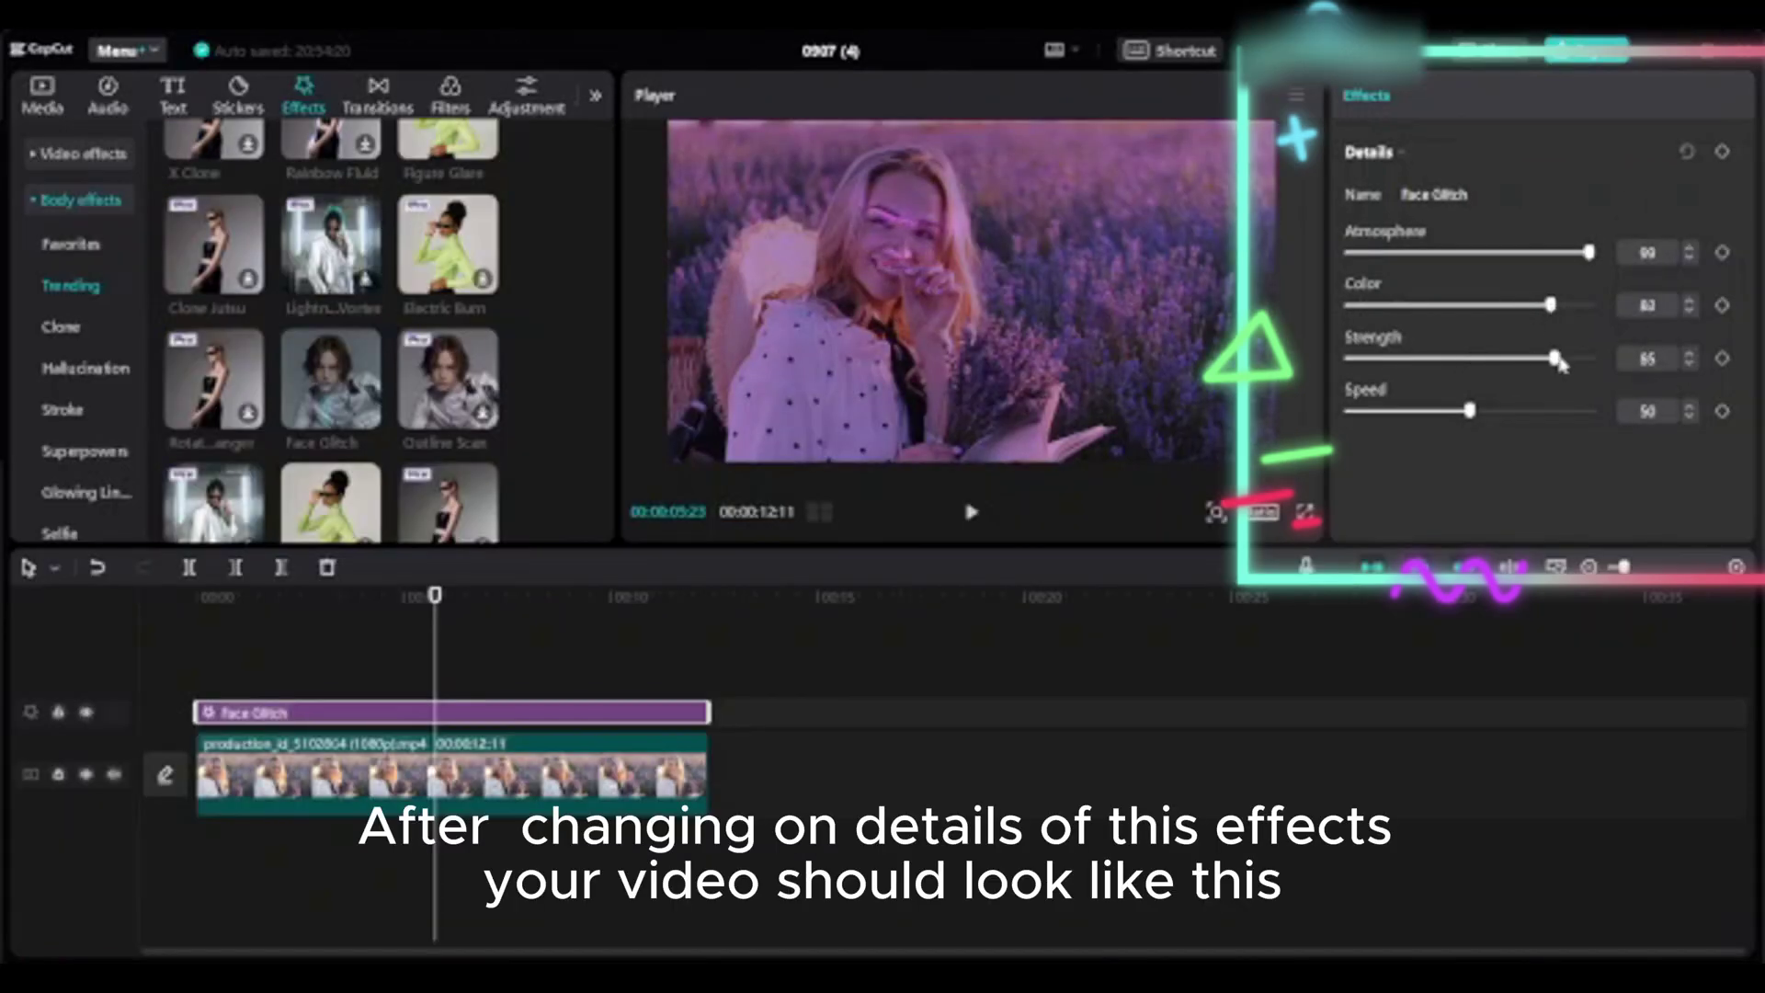
{"action": "left_click_drag", "start_coordinate": [1469, 411], "coordinate": [1556, 411]}
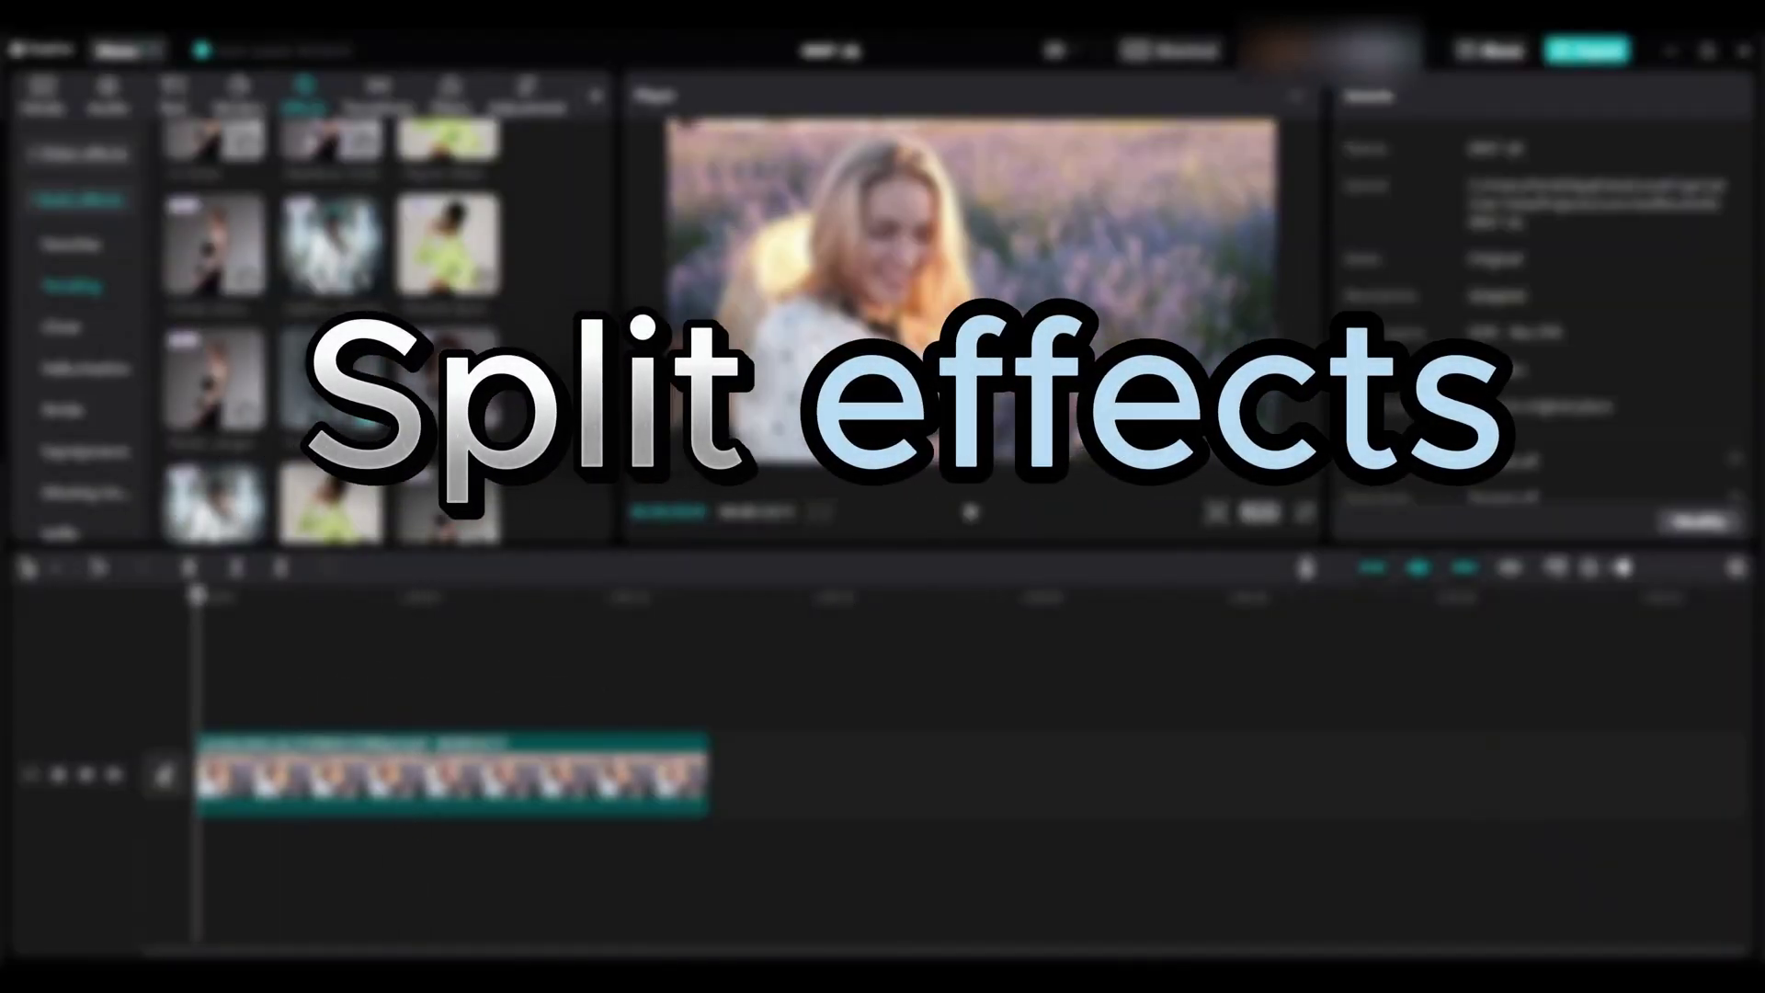
- Split the Face Glitch effect three times, including near 5 and 9 seconds, into four pieces
{"action": "left_click_drag", "start_coordinate": [326, 405], "coordinate": [700, 726]}
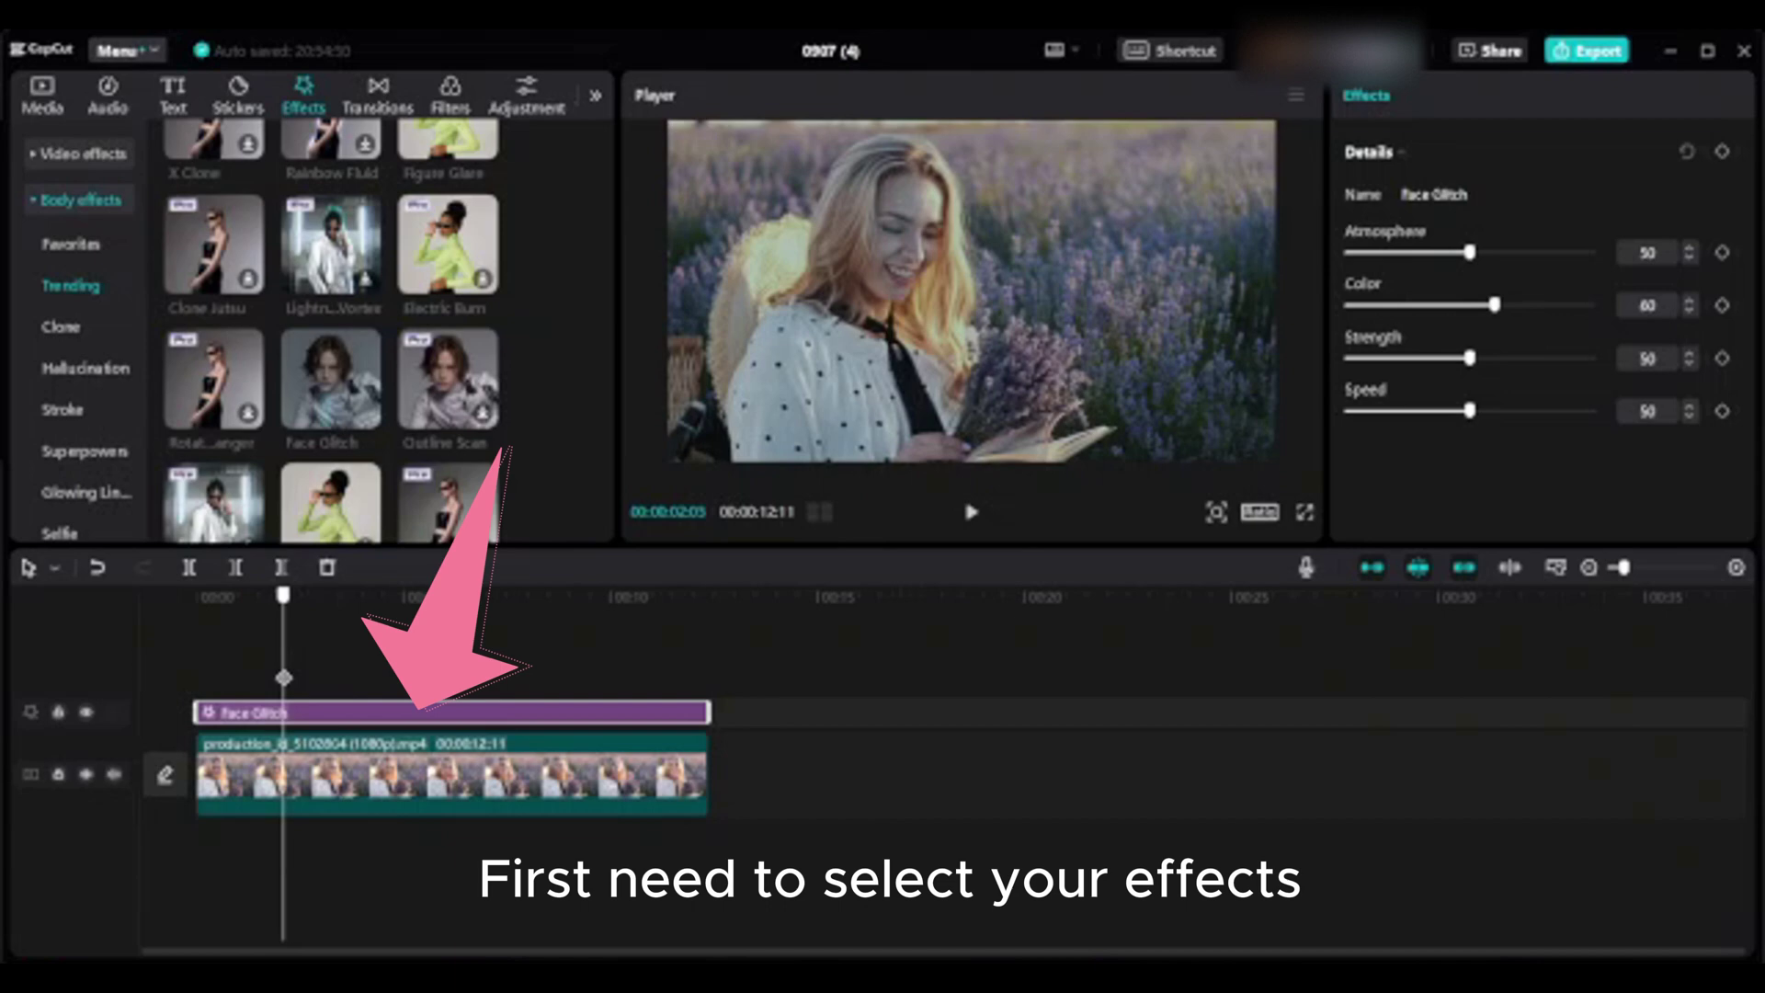
{"action": "key", "text": "space"}
{"action": "key", "text": "space"}
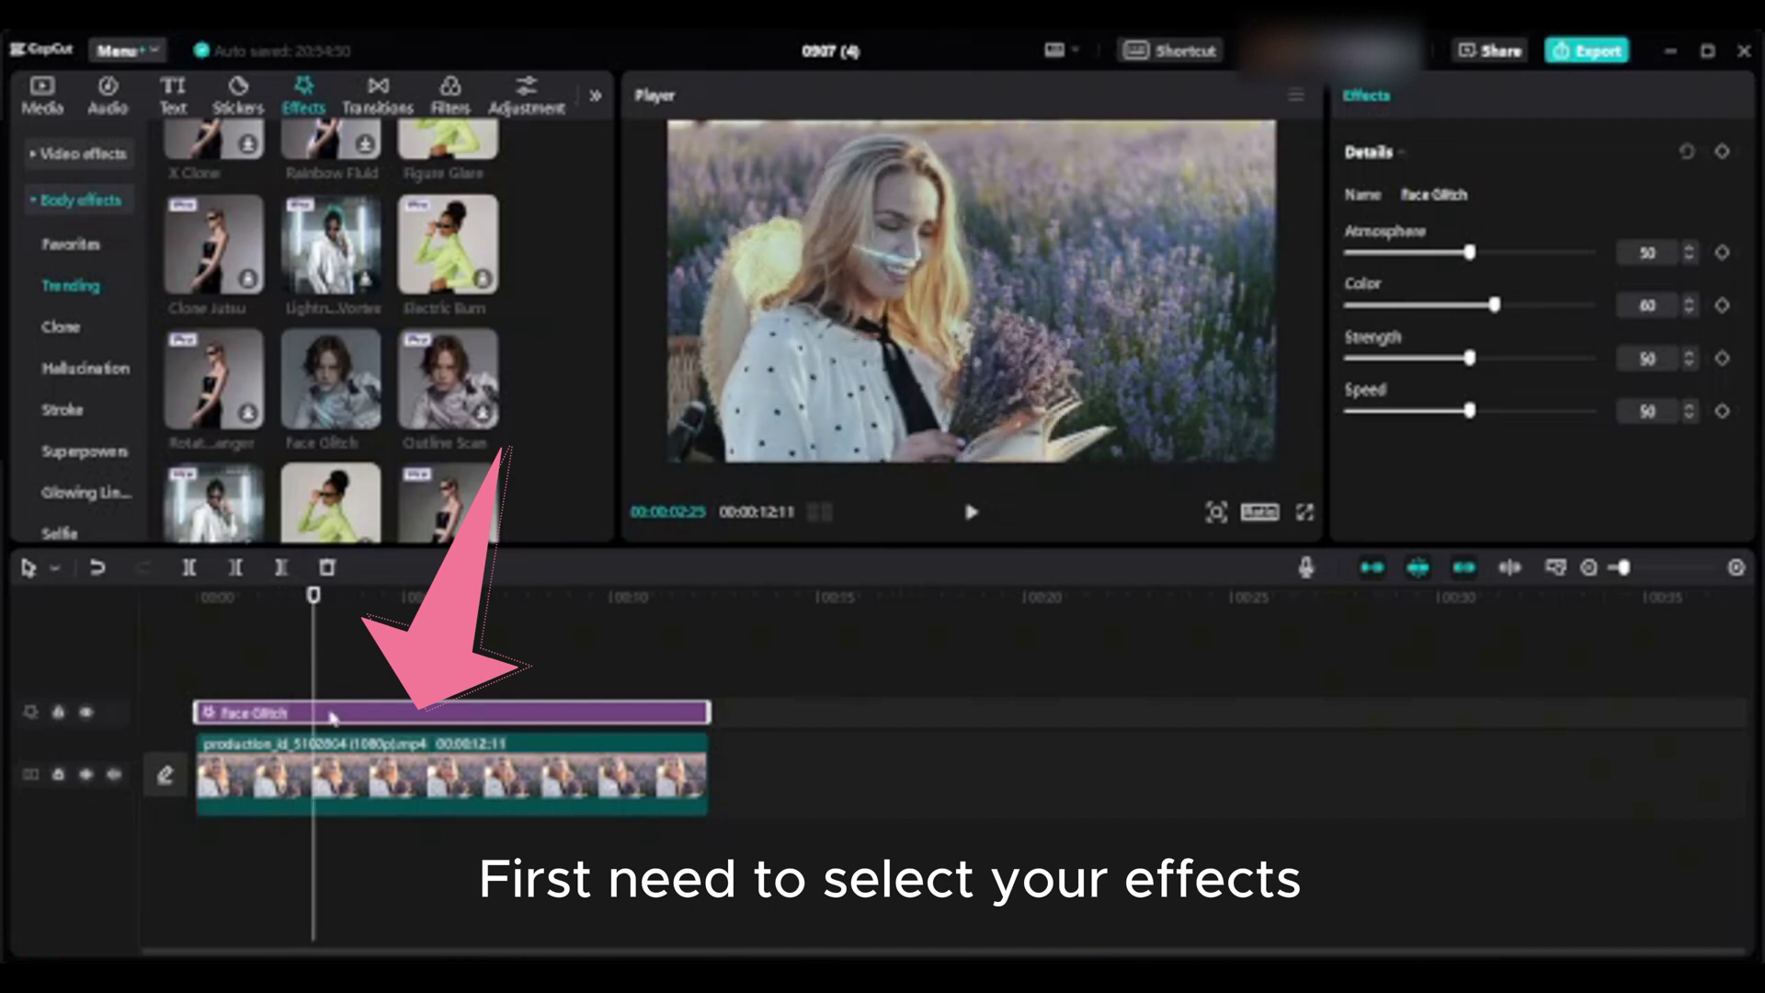
{"action": "left_click", "coordinate": [189, 567]}
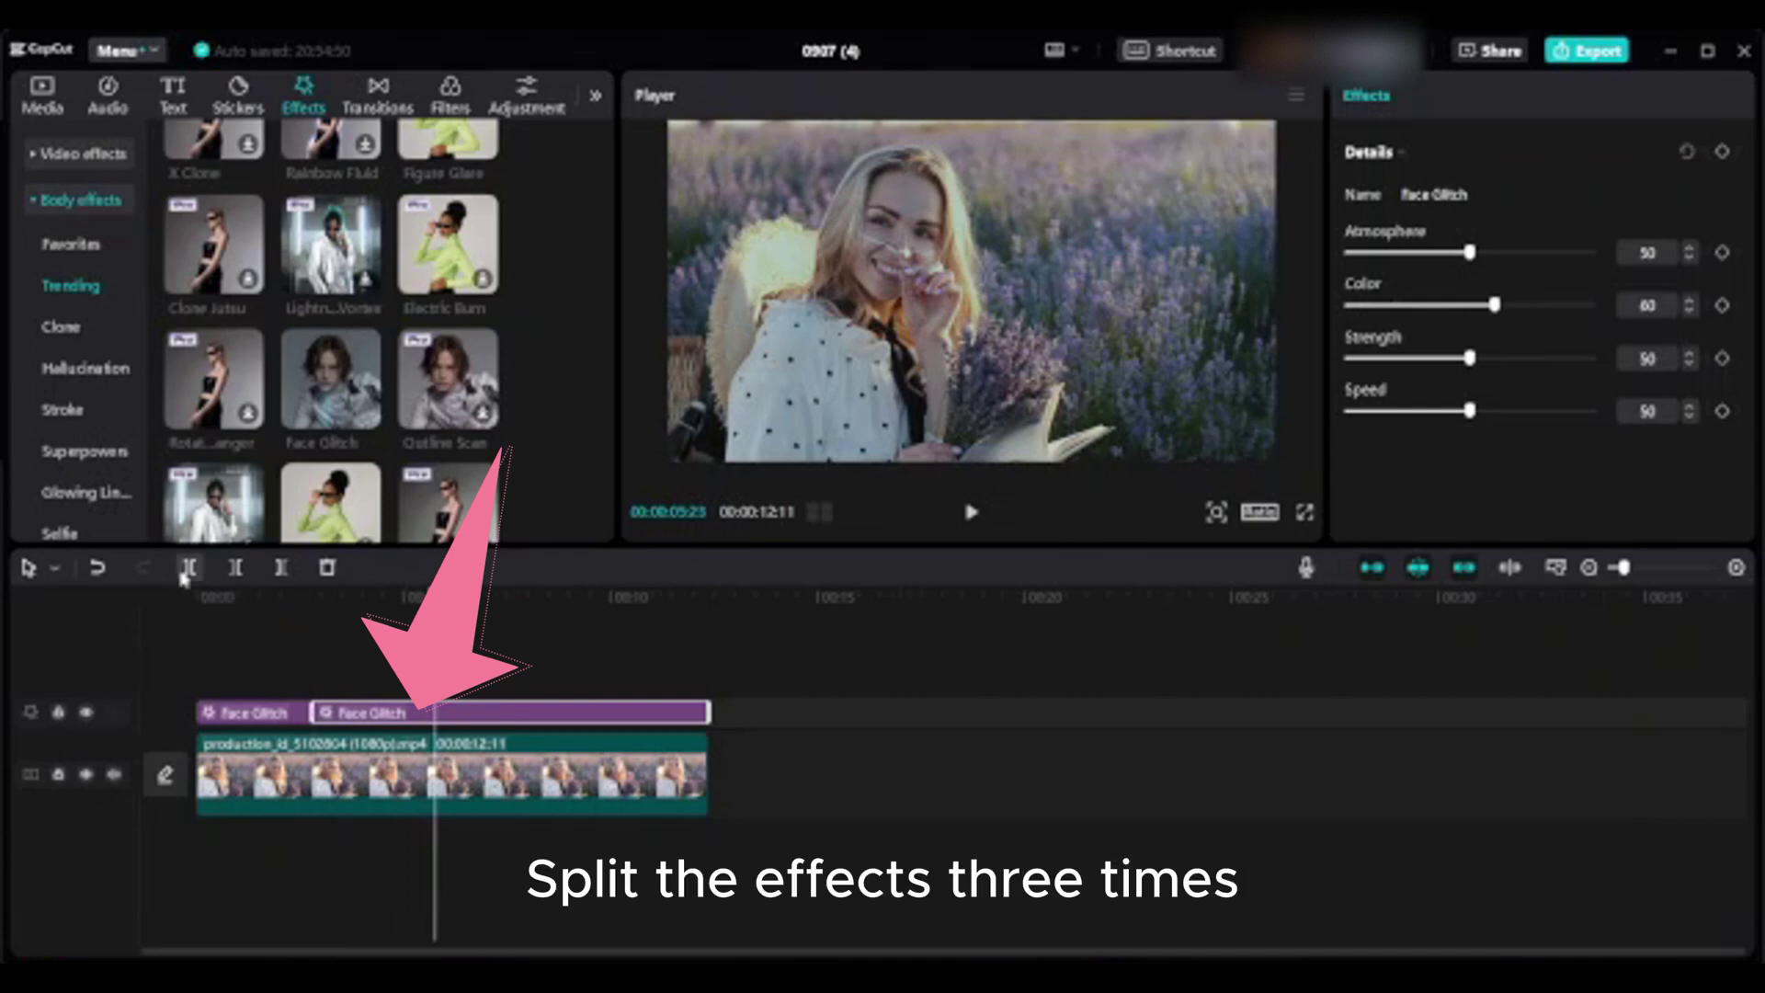
{"action": "left_click", "coordinate": [188, 567]}
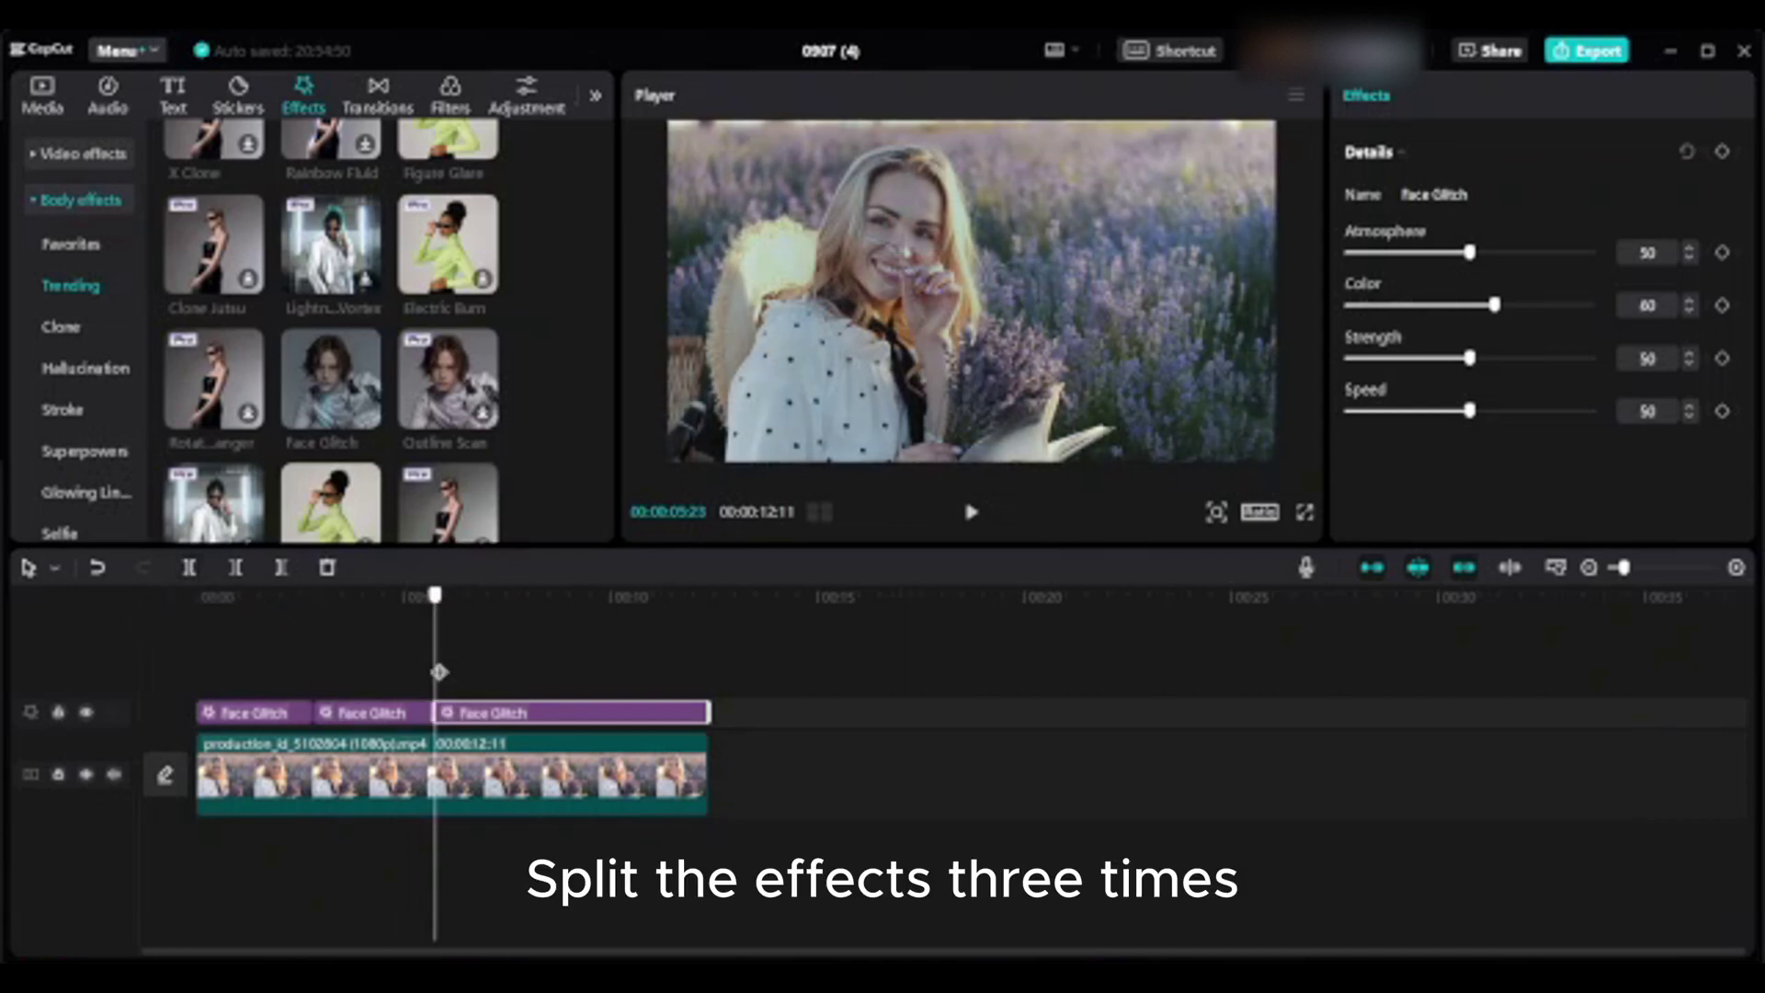
{"action": "left_click_drag", "start_coordinate": [438, 672], "coordinate": [574, 696]}
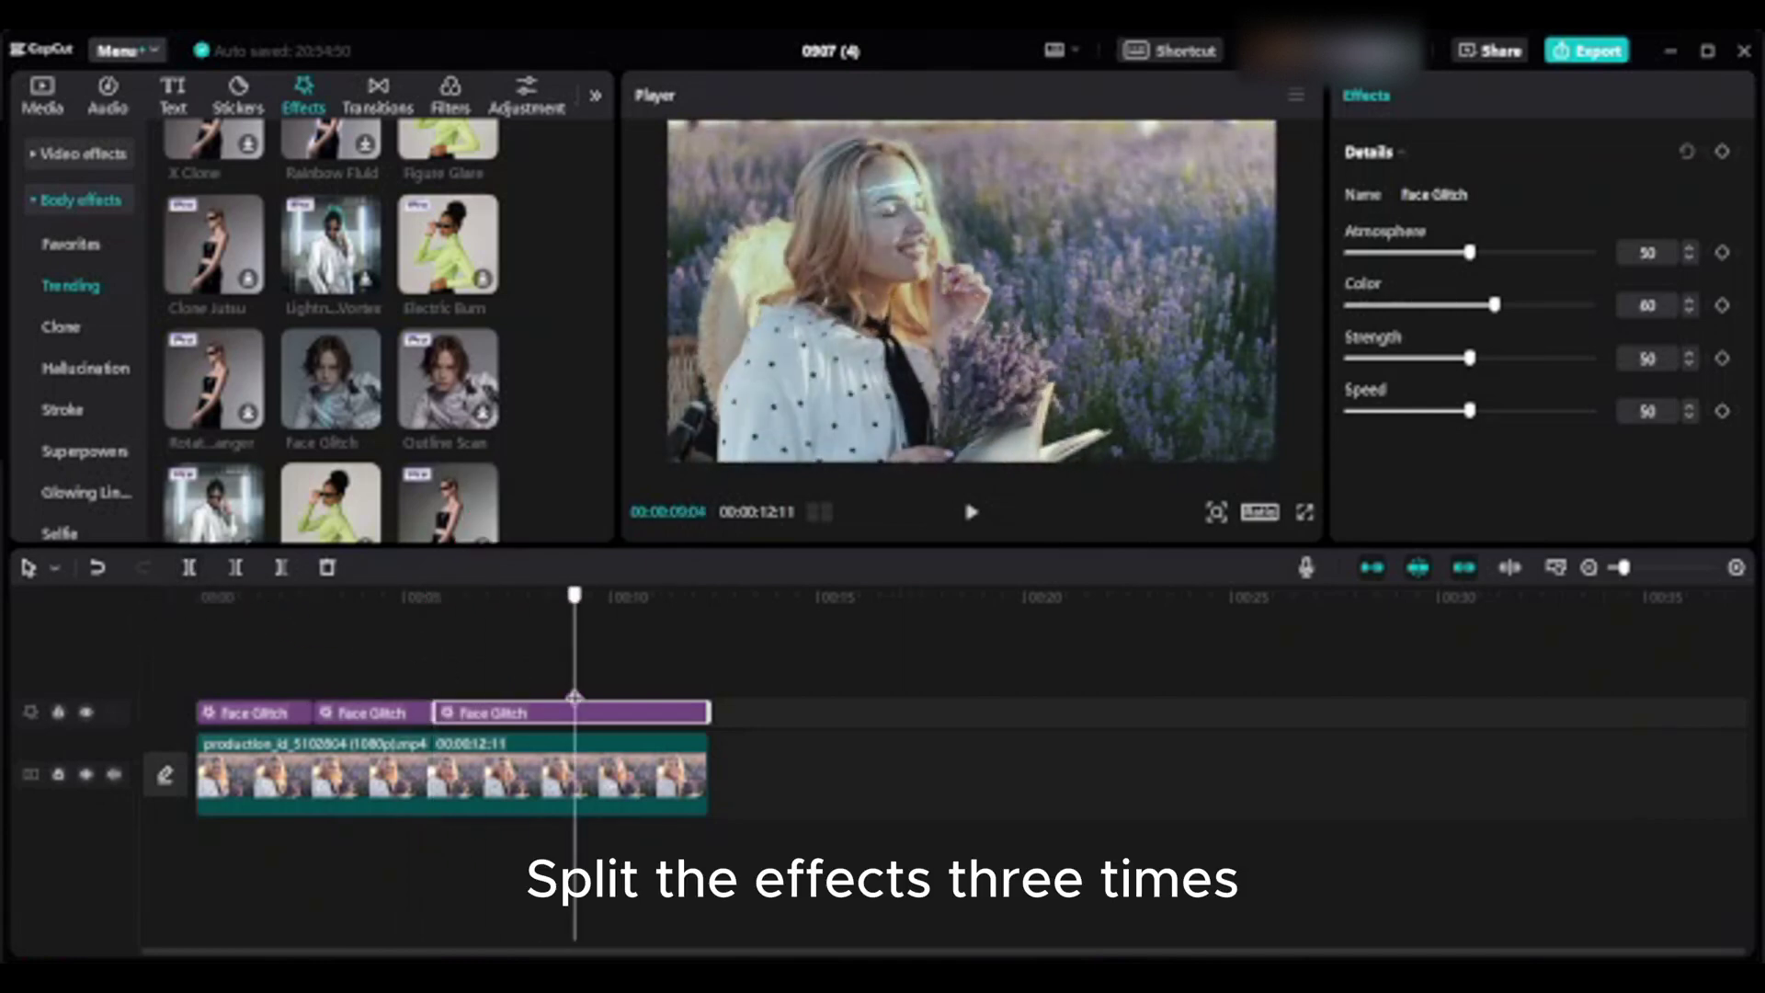
{"action": "left_click", "coordinate": [189, 567]}
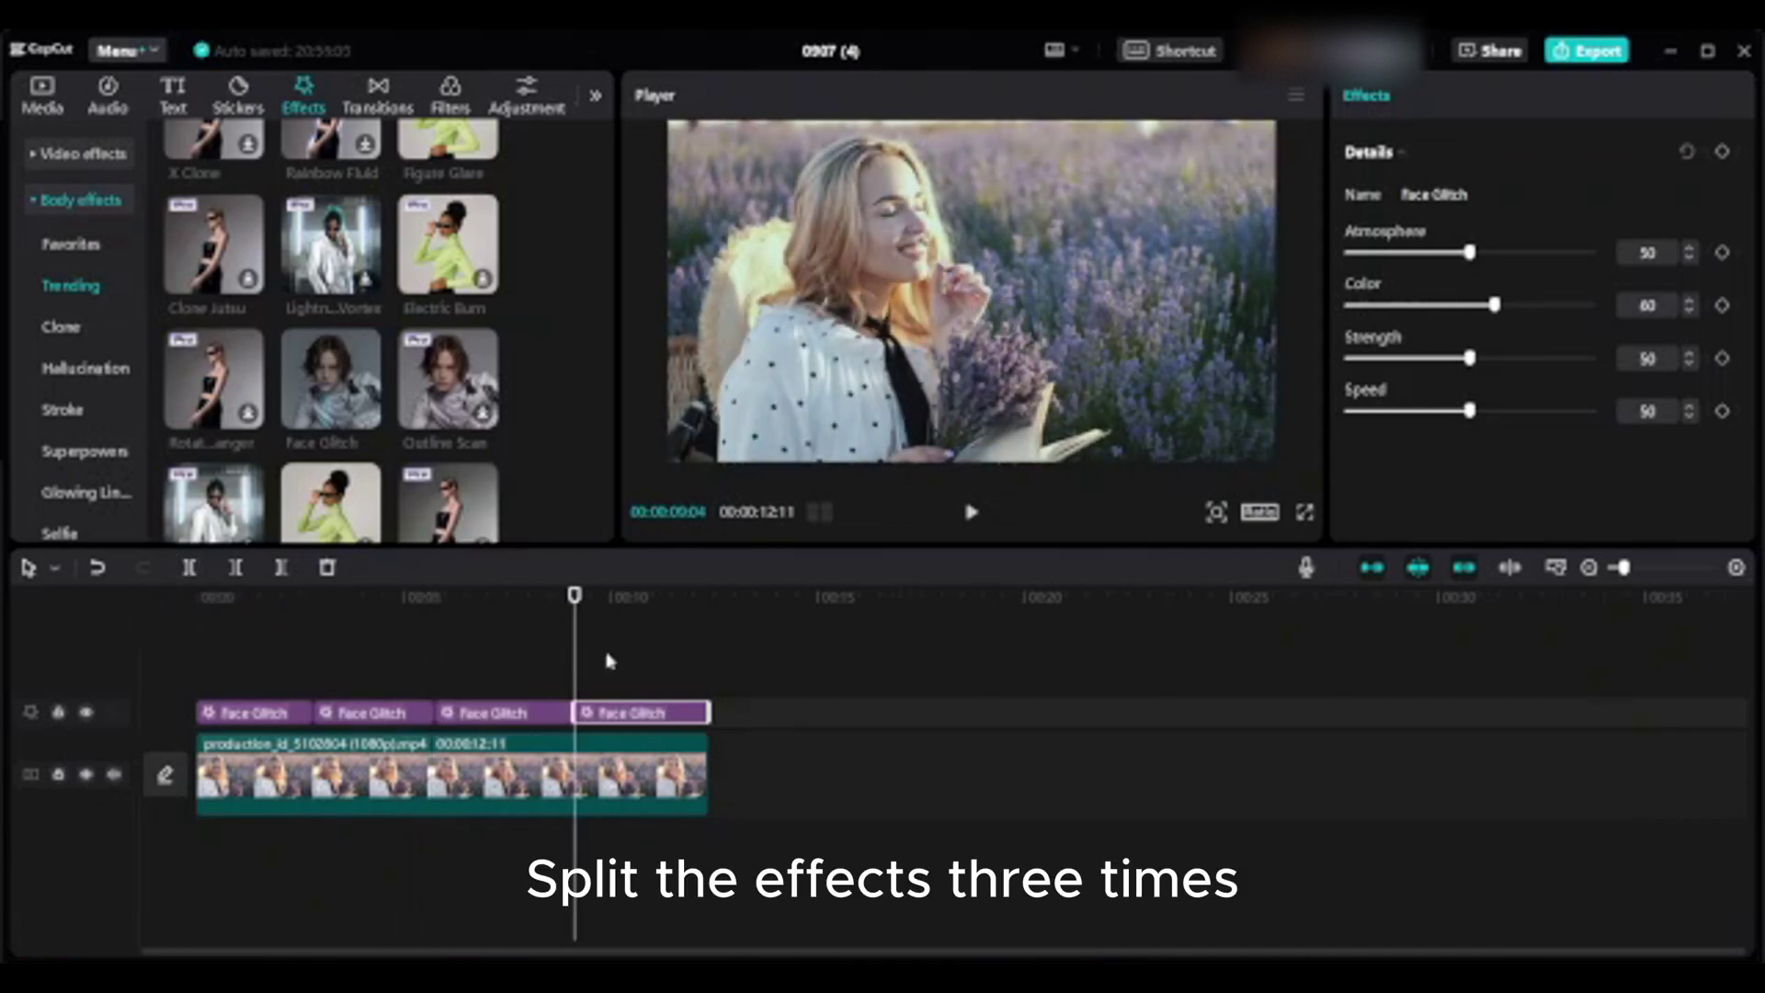
{"action": "left_click_drag", "start_coordinate": [220, 597], "coordinate": [266, 598]}
{"action": "left_click_drag", "start_coordinate": [275, 741], "coordinate": [314, 800]}
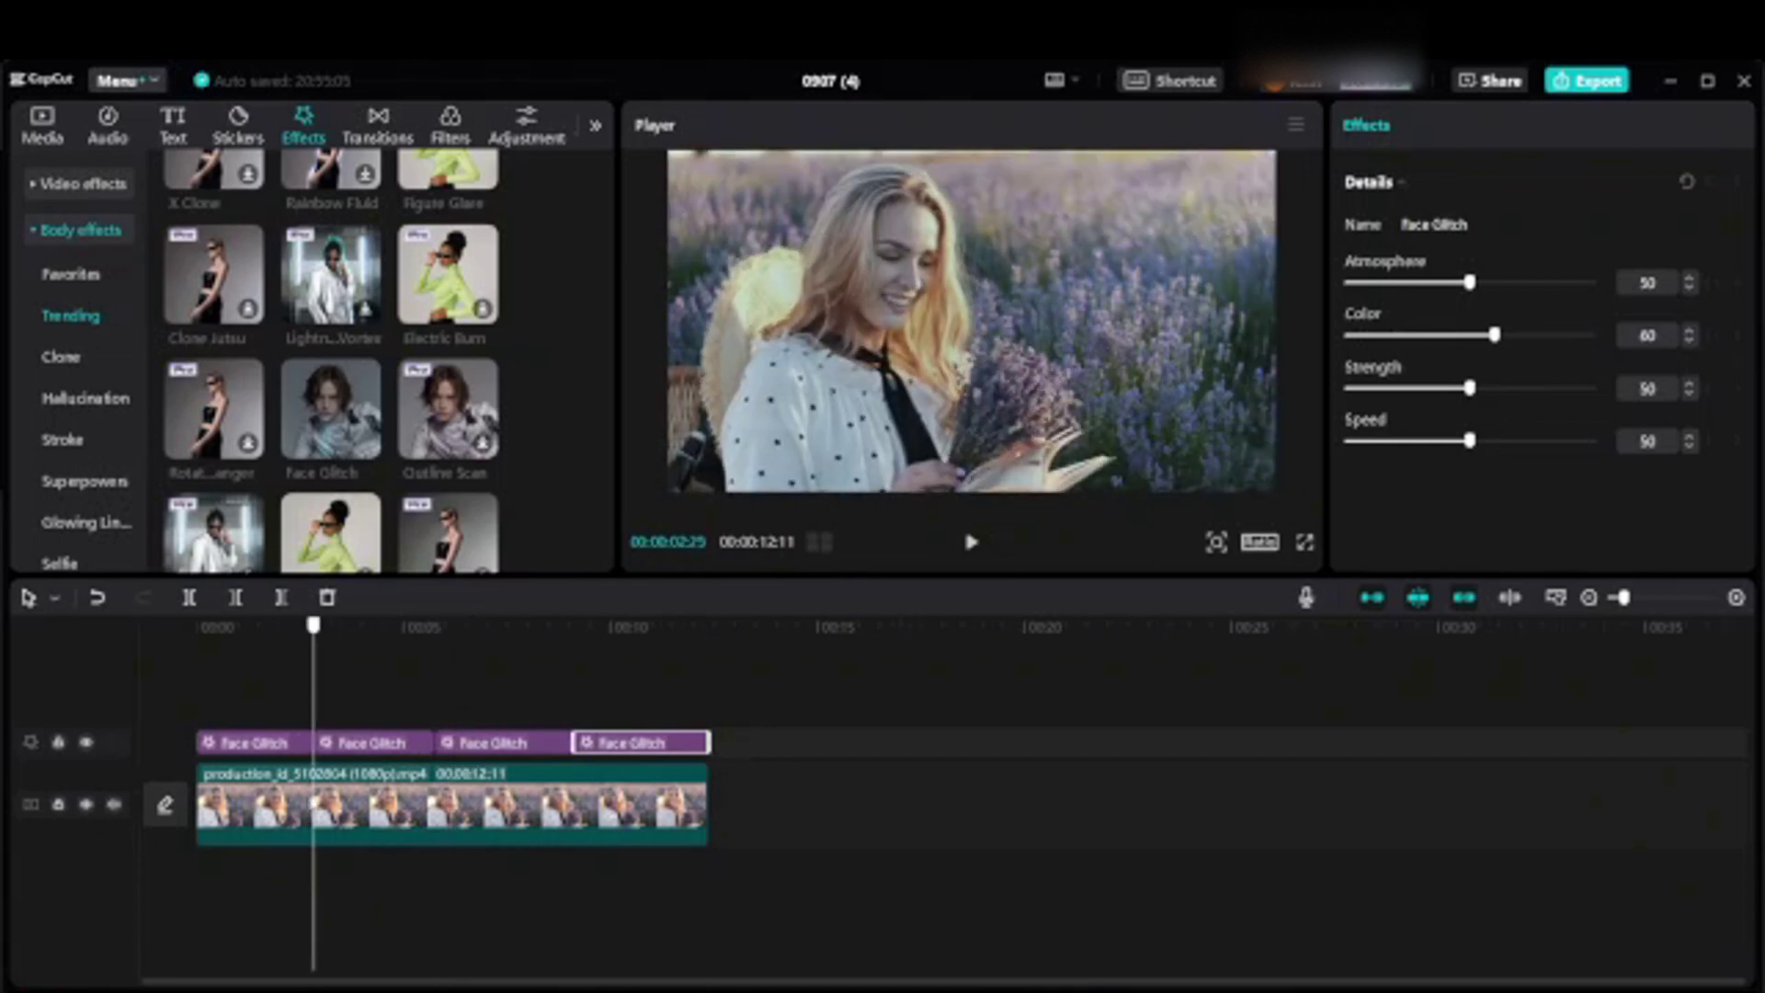
- Give the second Face Glitch piece color 89 and speed 61 for a purple glitch
{"action": "left_click", "coordinate": [370, 743]}
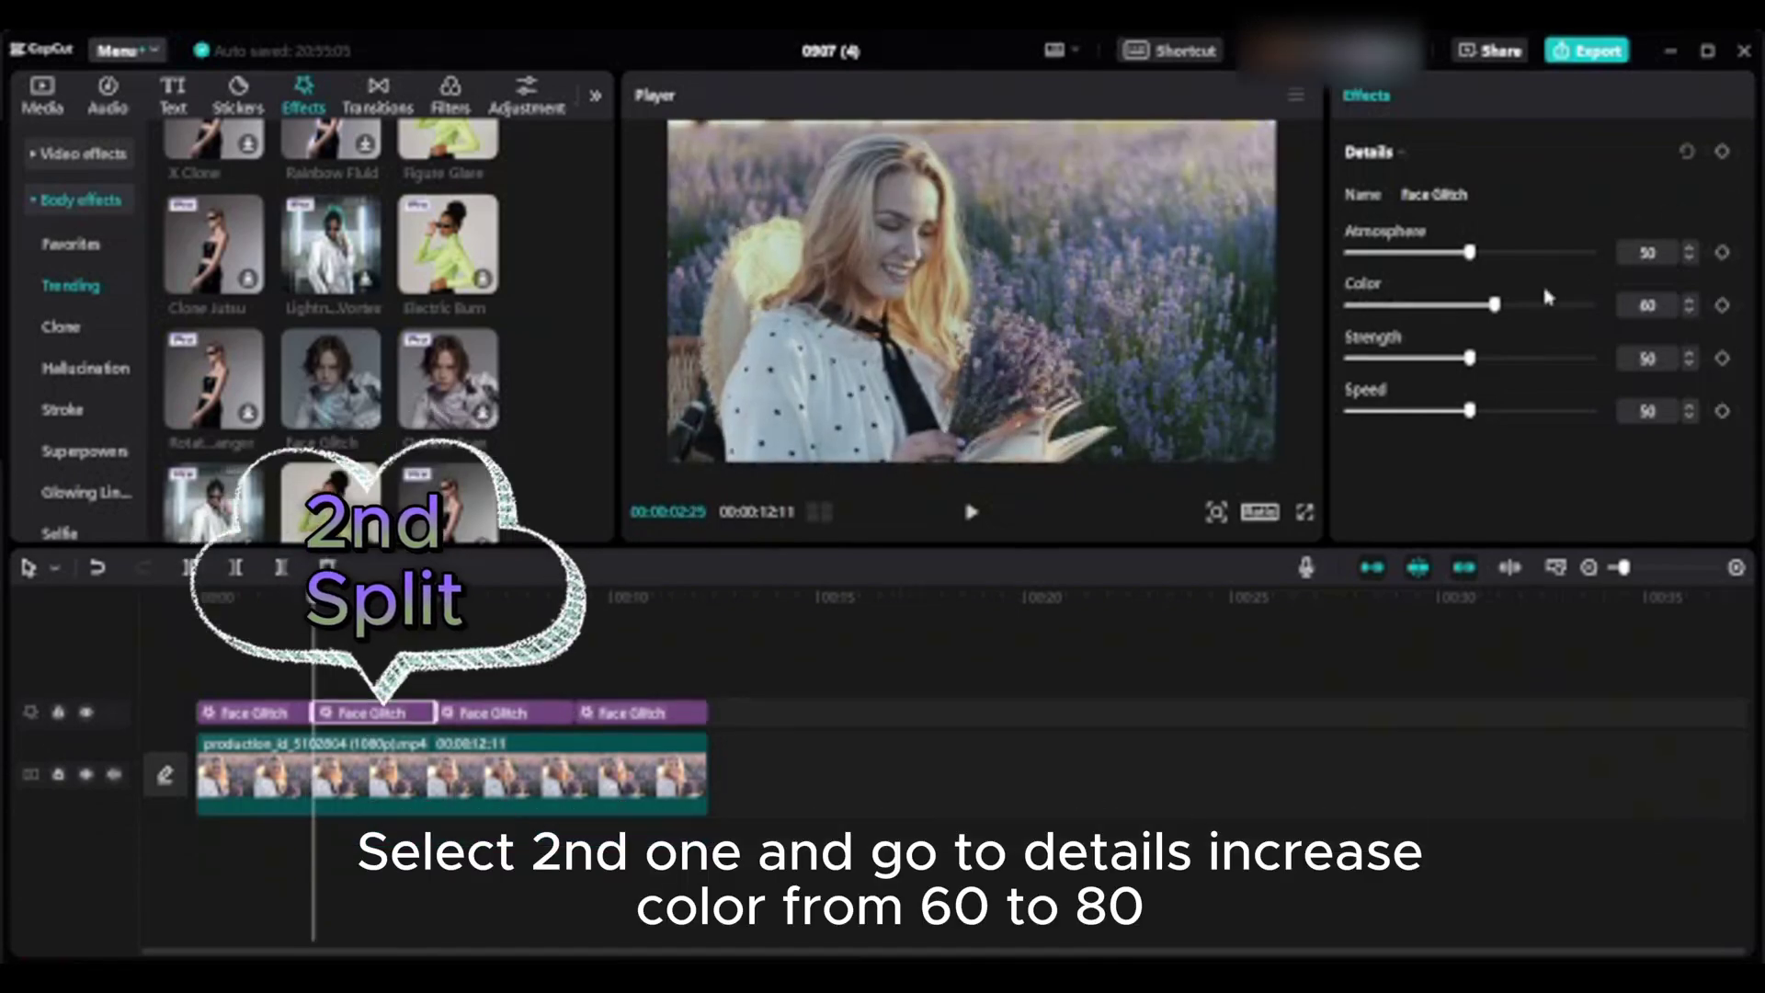
{"action": "left_click_drag", "start_coordinate": [1493, 304], "coordinate": [1512, 309]}
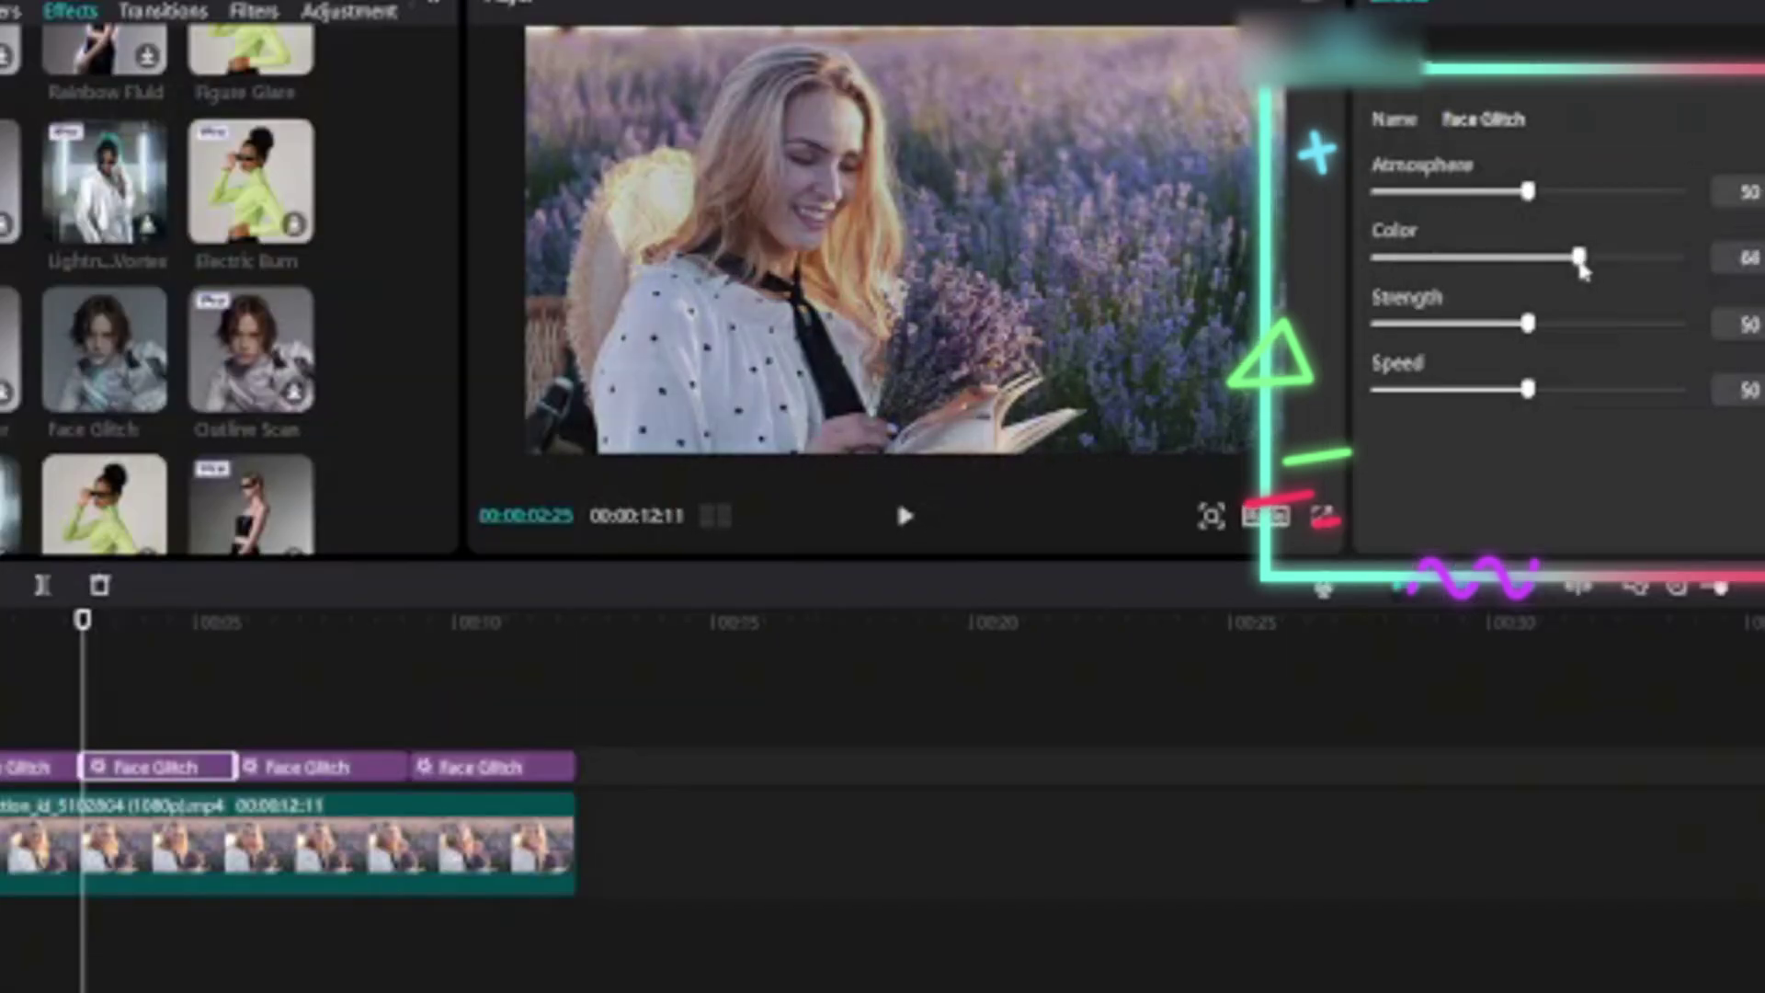
{"action": "left_click_drag", "start_coordinate": [1579, 263], "coordinate": [1650, 279]}
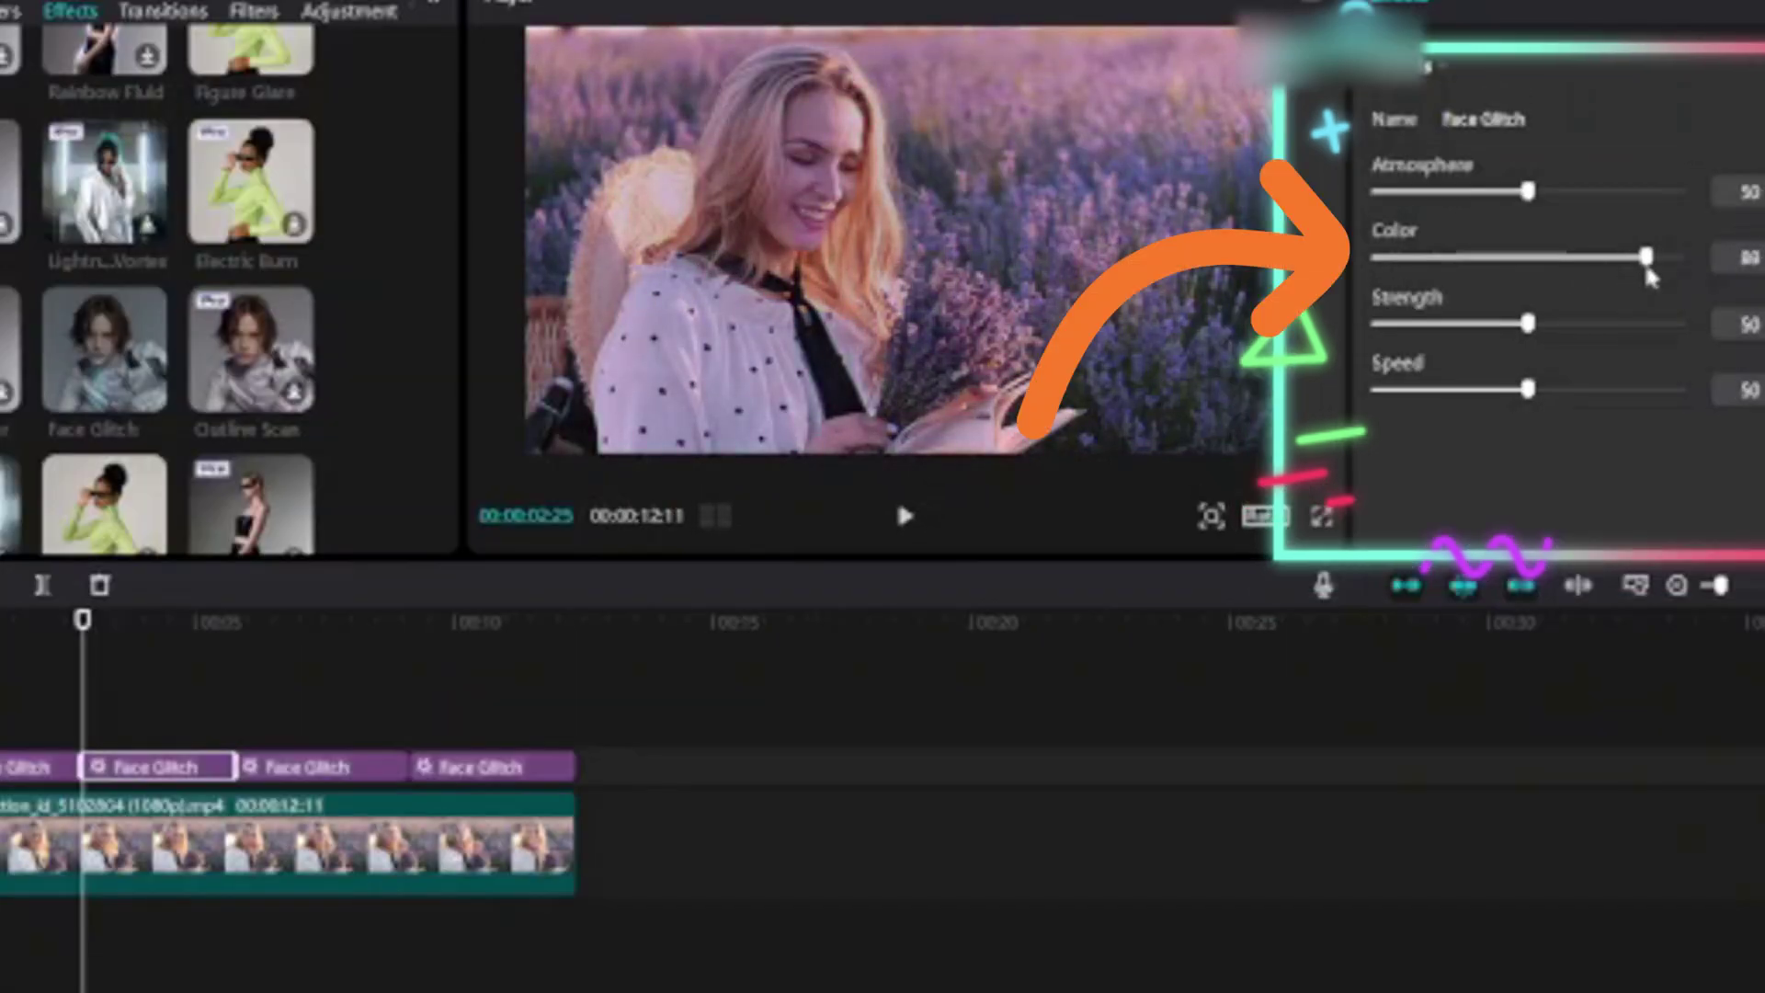
{"action": "left_click_drag", "start_coordinate": [1540, 388], "coordinate": [1552, 391]}
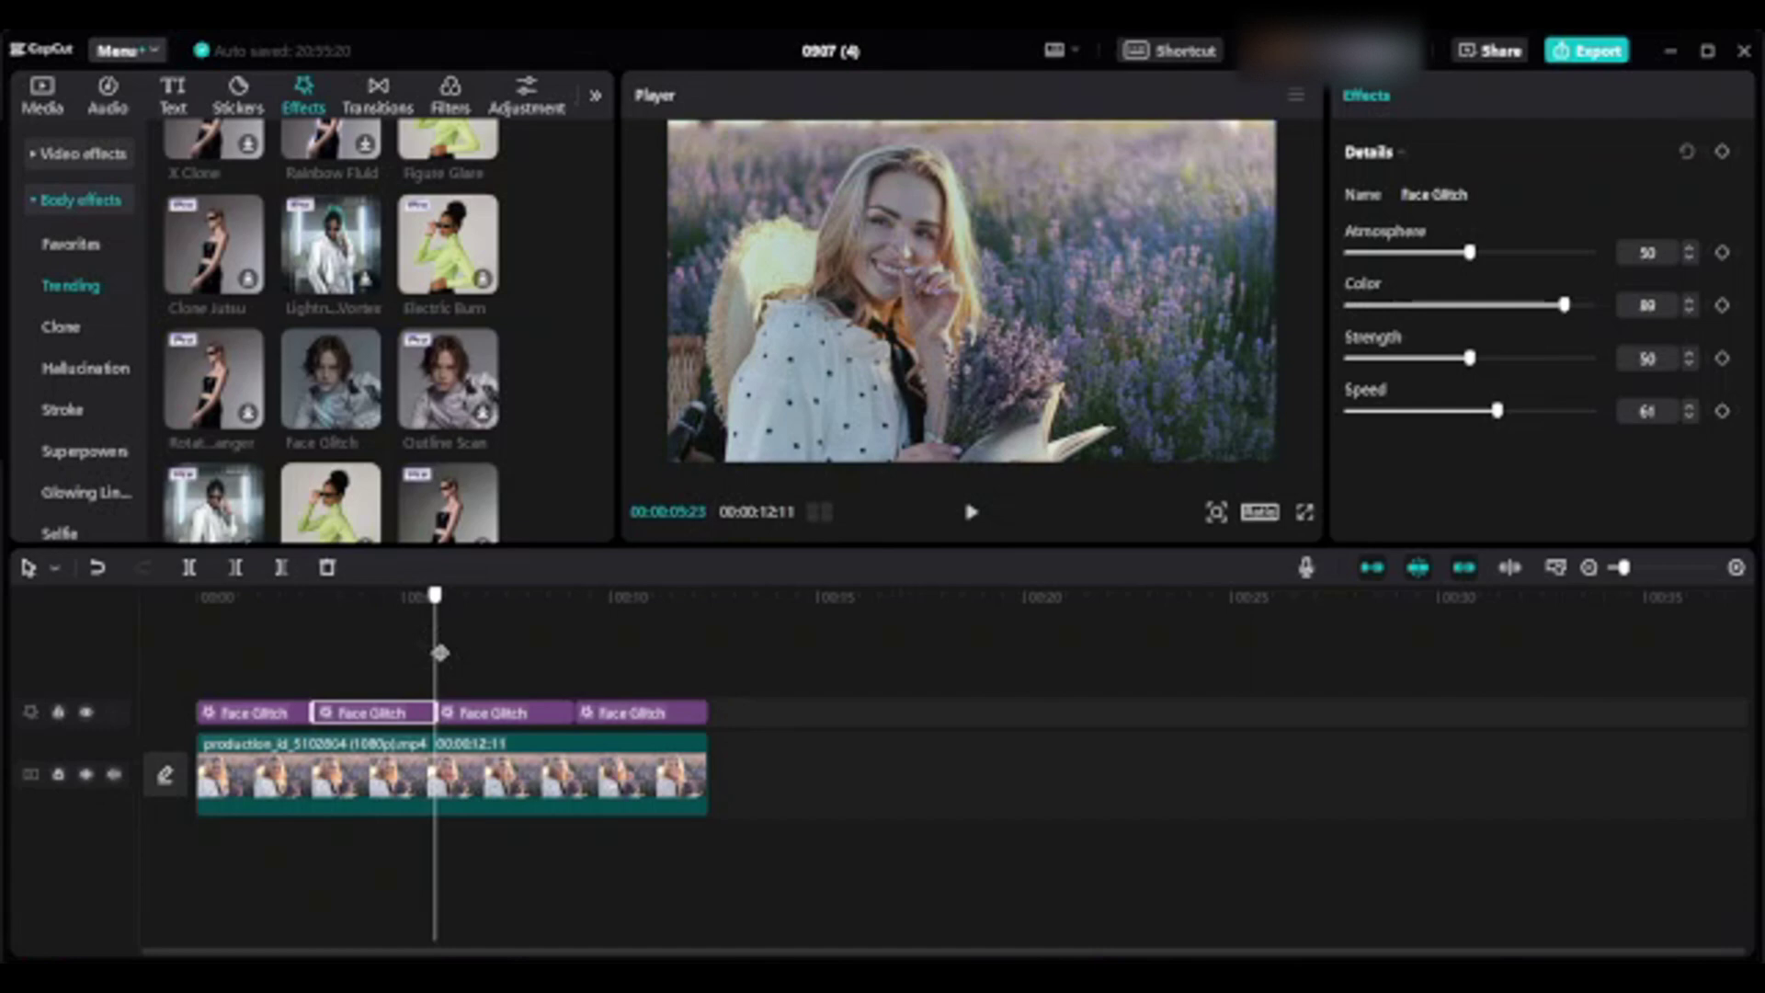
- Set the third Face Glitch piece to color 34 and speed 41
{"action": "left_click", "coordinate": [514, 715]}
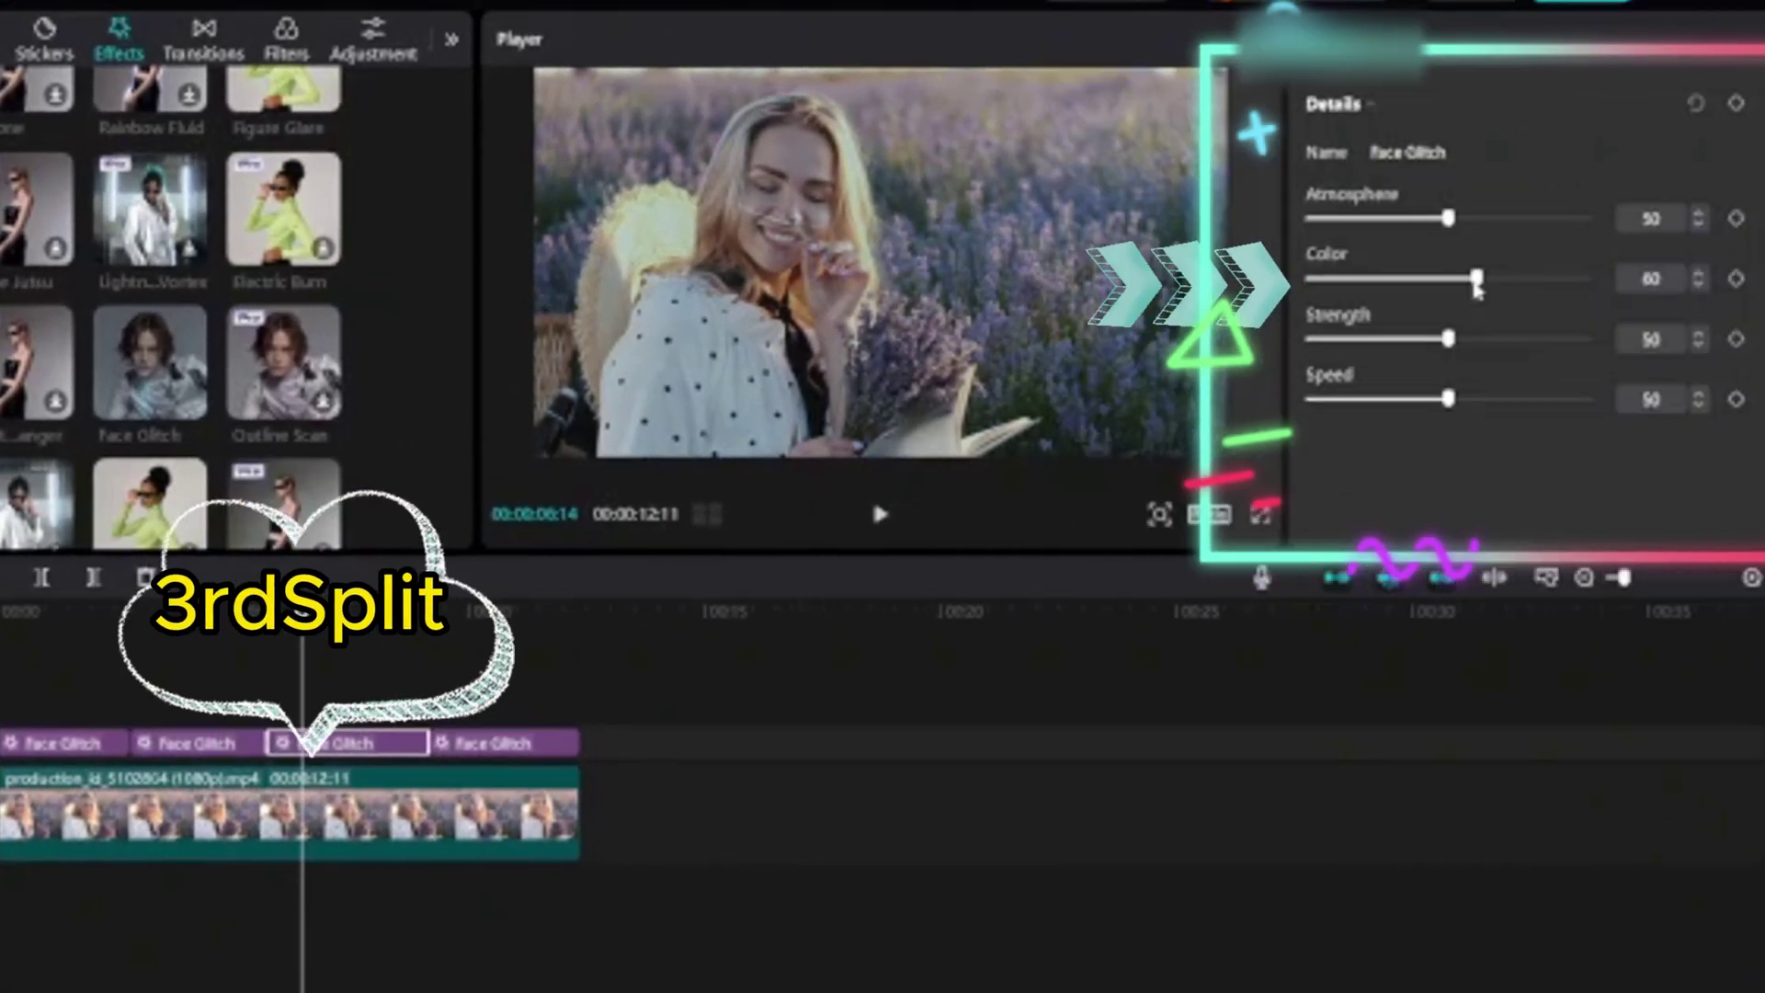
{"action": "left_click_drag", "start_coordinate": [1477, 278], "coordinate": [1408, 279]}
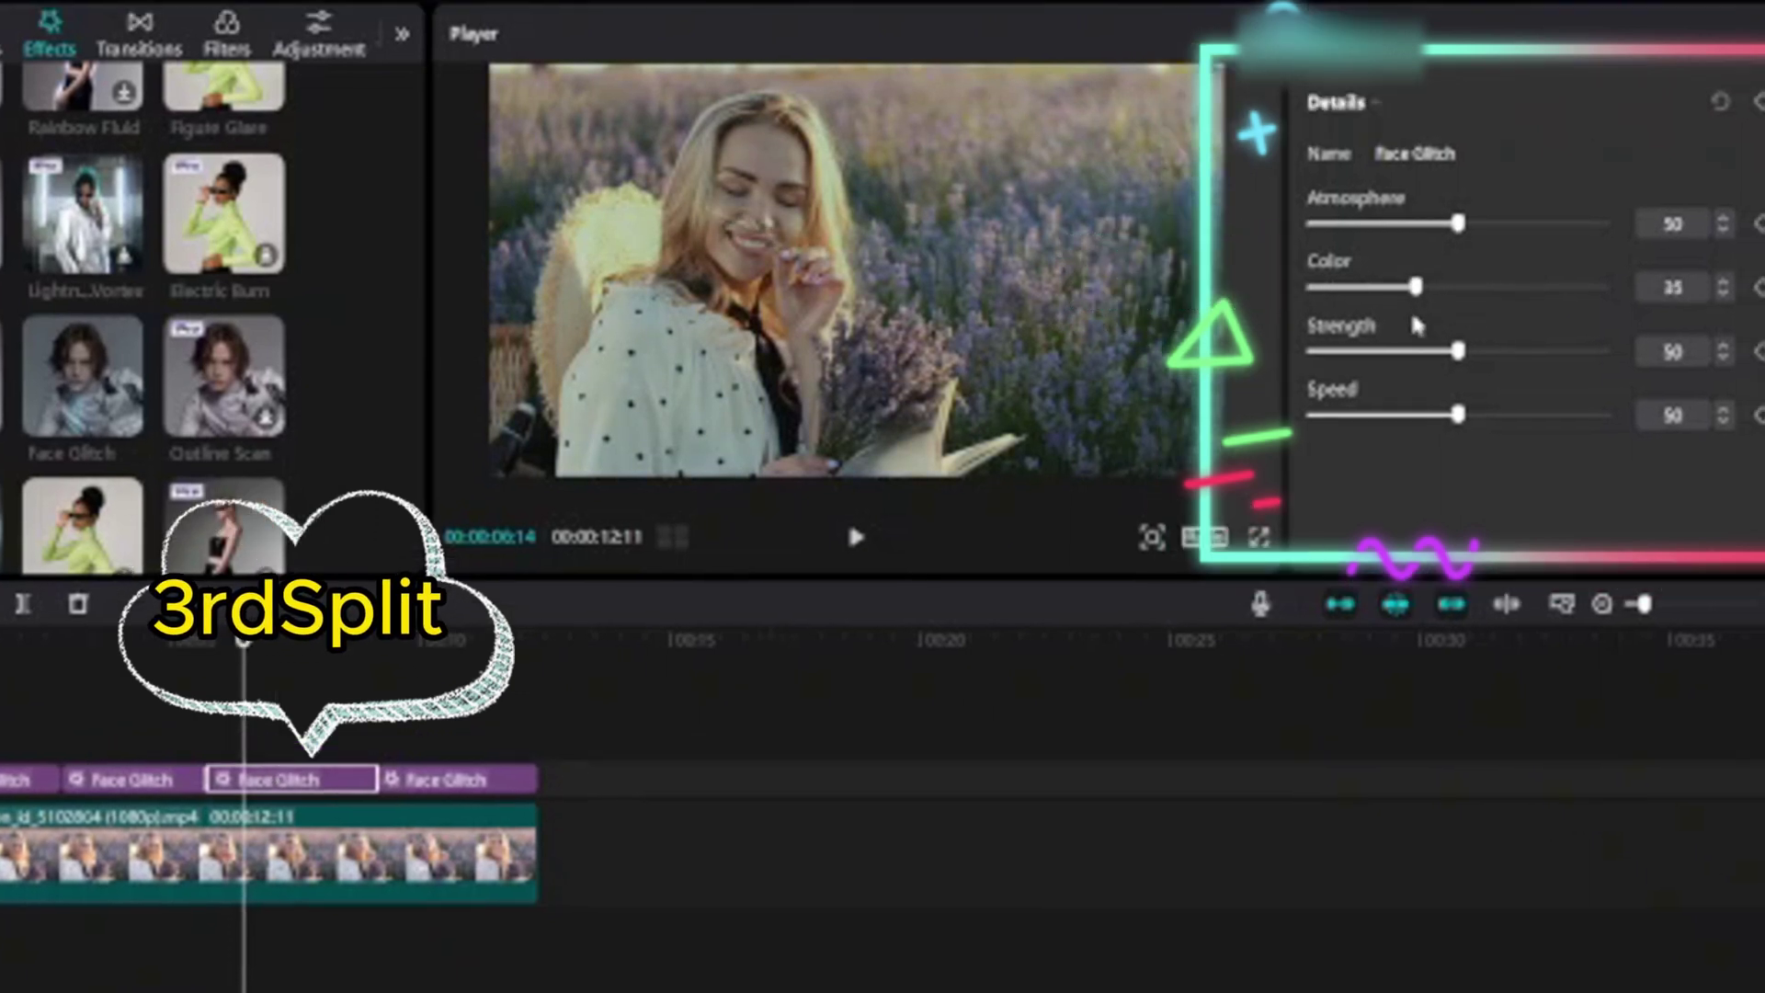
{"action": "left_click_drag", "start_coordinate": [1458, 414], "coordinate": [1440, 432]}
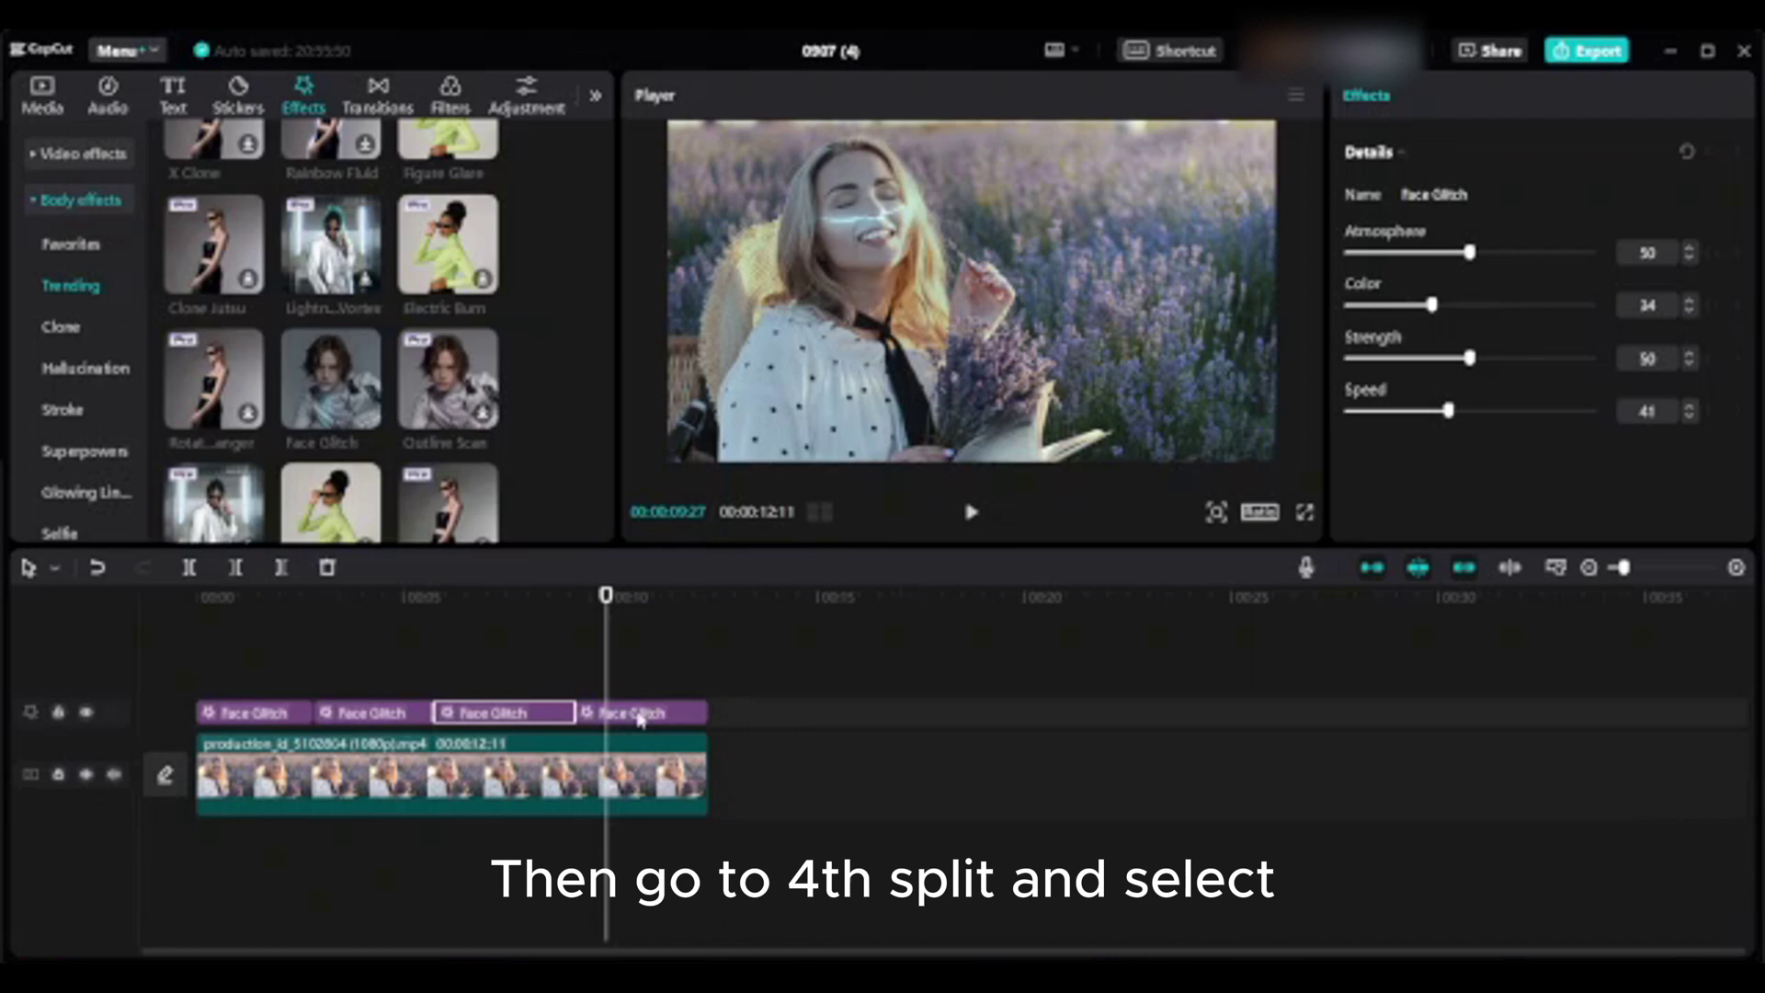
- Set the fourth Face Glitch piece's Color and Speed to 100 and Atmosphere to 0
{"action": "left_click", "coordinate": [641, 714]}
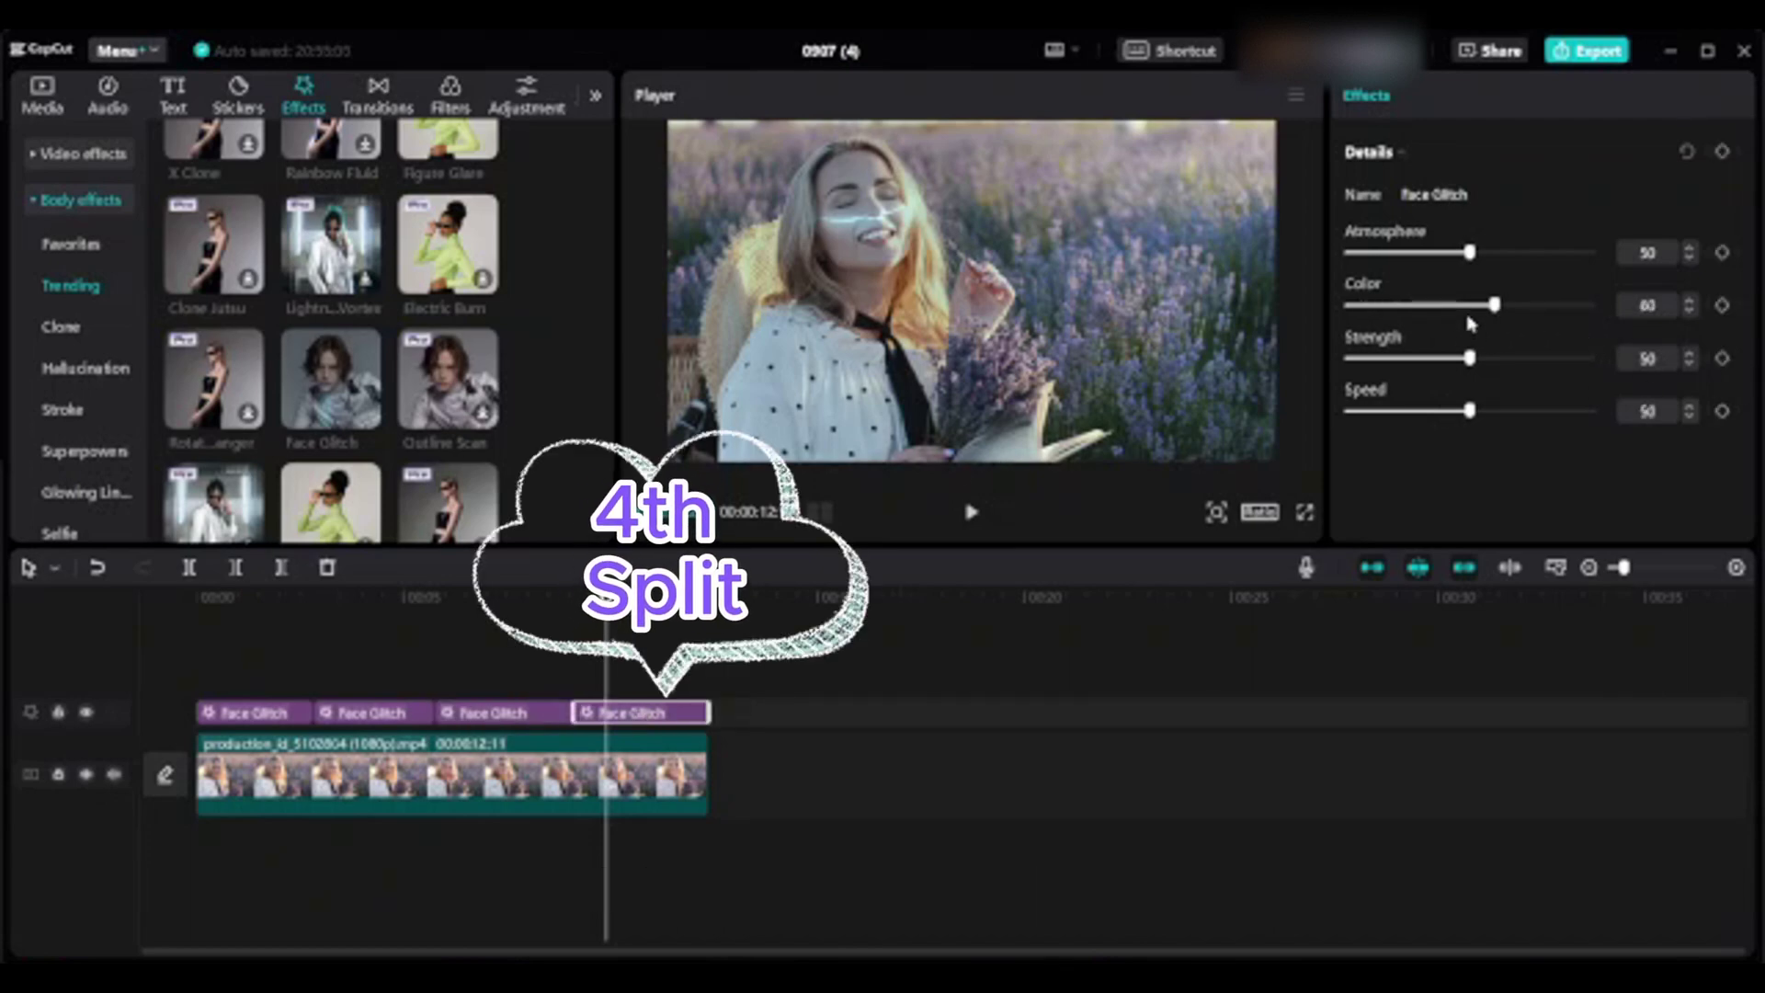
{"action": "left_click_drag", "start_coordinate": [1496, 309], "coordinate": [1381, 331]}
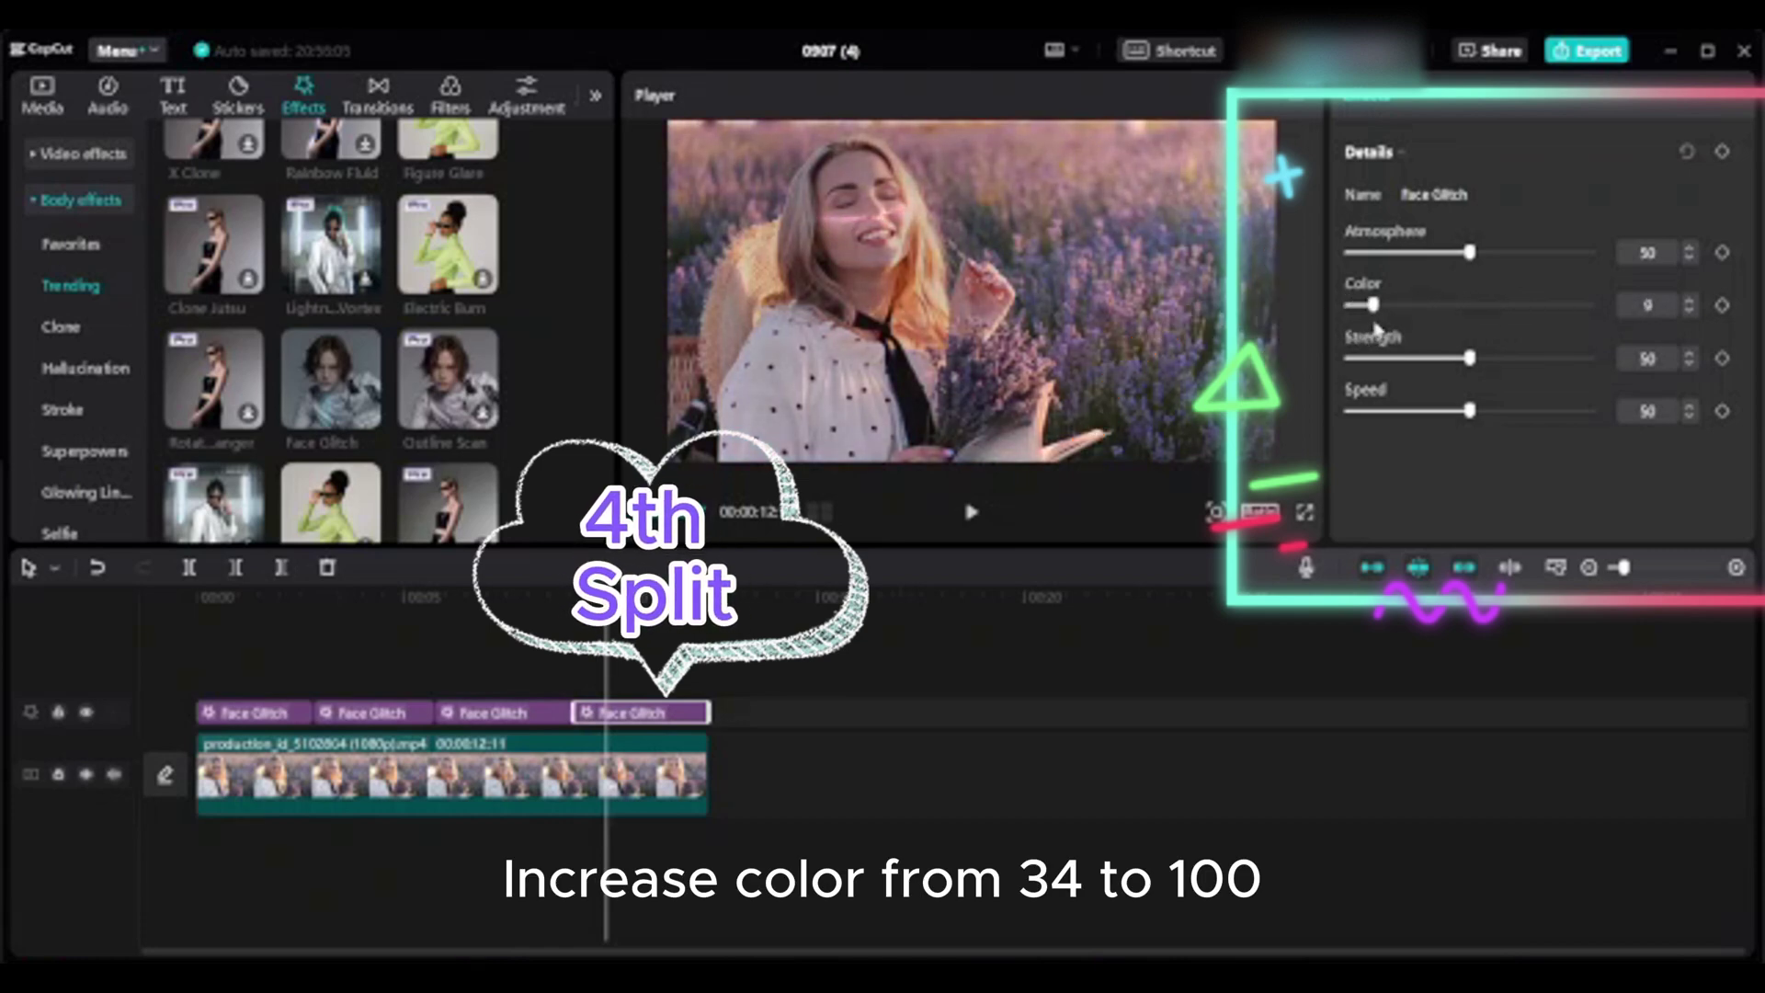
{"action": "left_click_drag", "start_coordinate": [1390, 328], "coordinate": [1517, 337]}
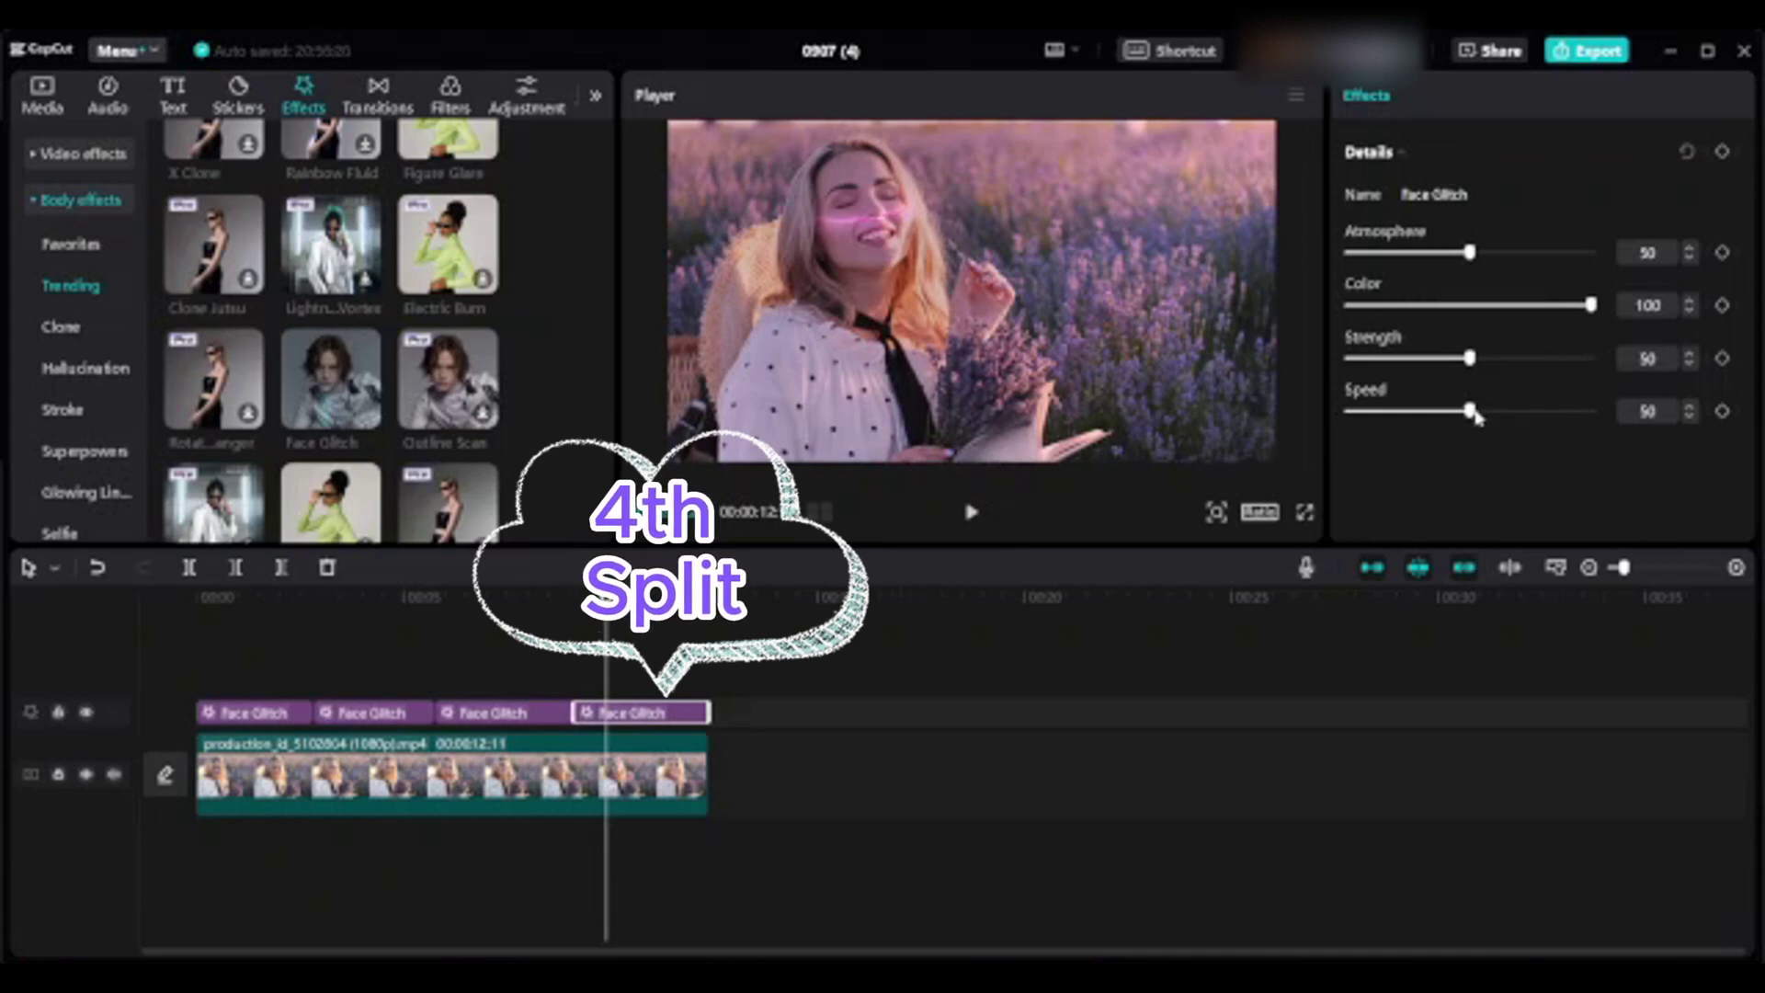
{"action": "left_click_drag", "start_coordinate": [1473, 415], "coordinate": [1584, 431]}
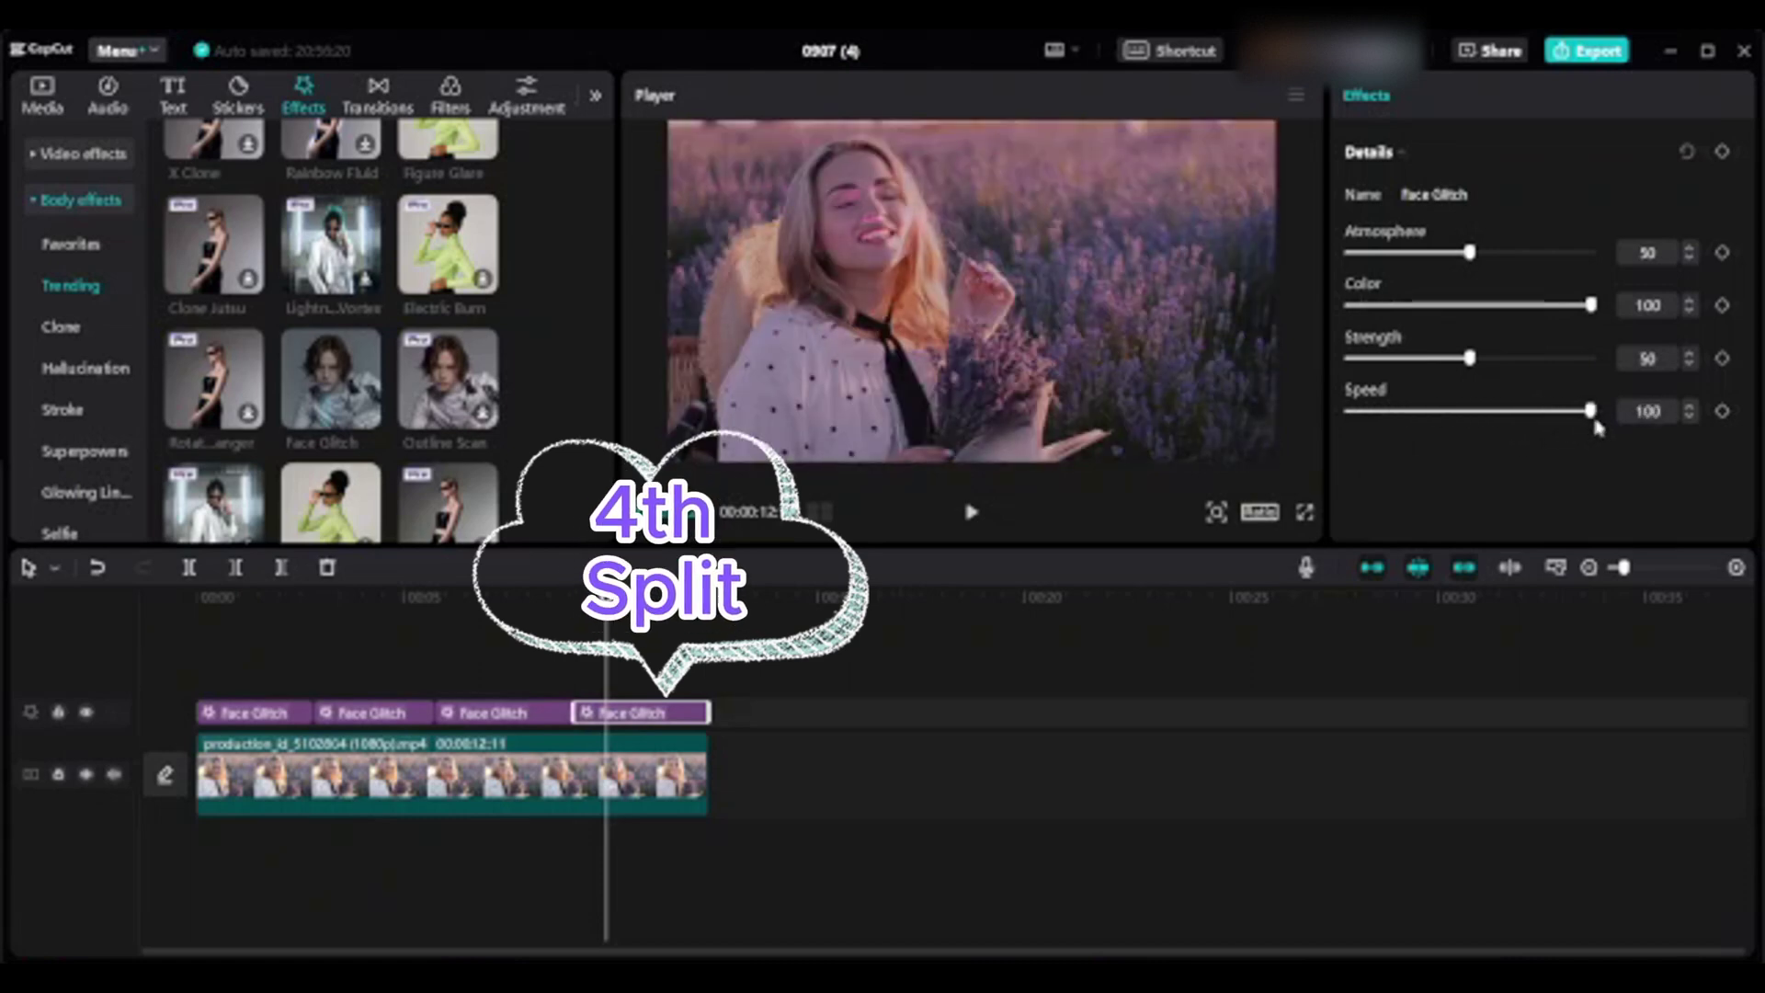
{"action": "left_click_drag", "start_coordinate": [1474, 258], "coordinate": [1362, 311]}
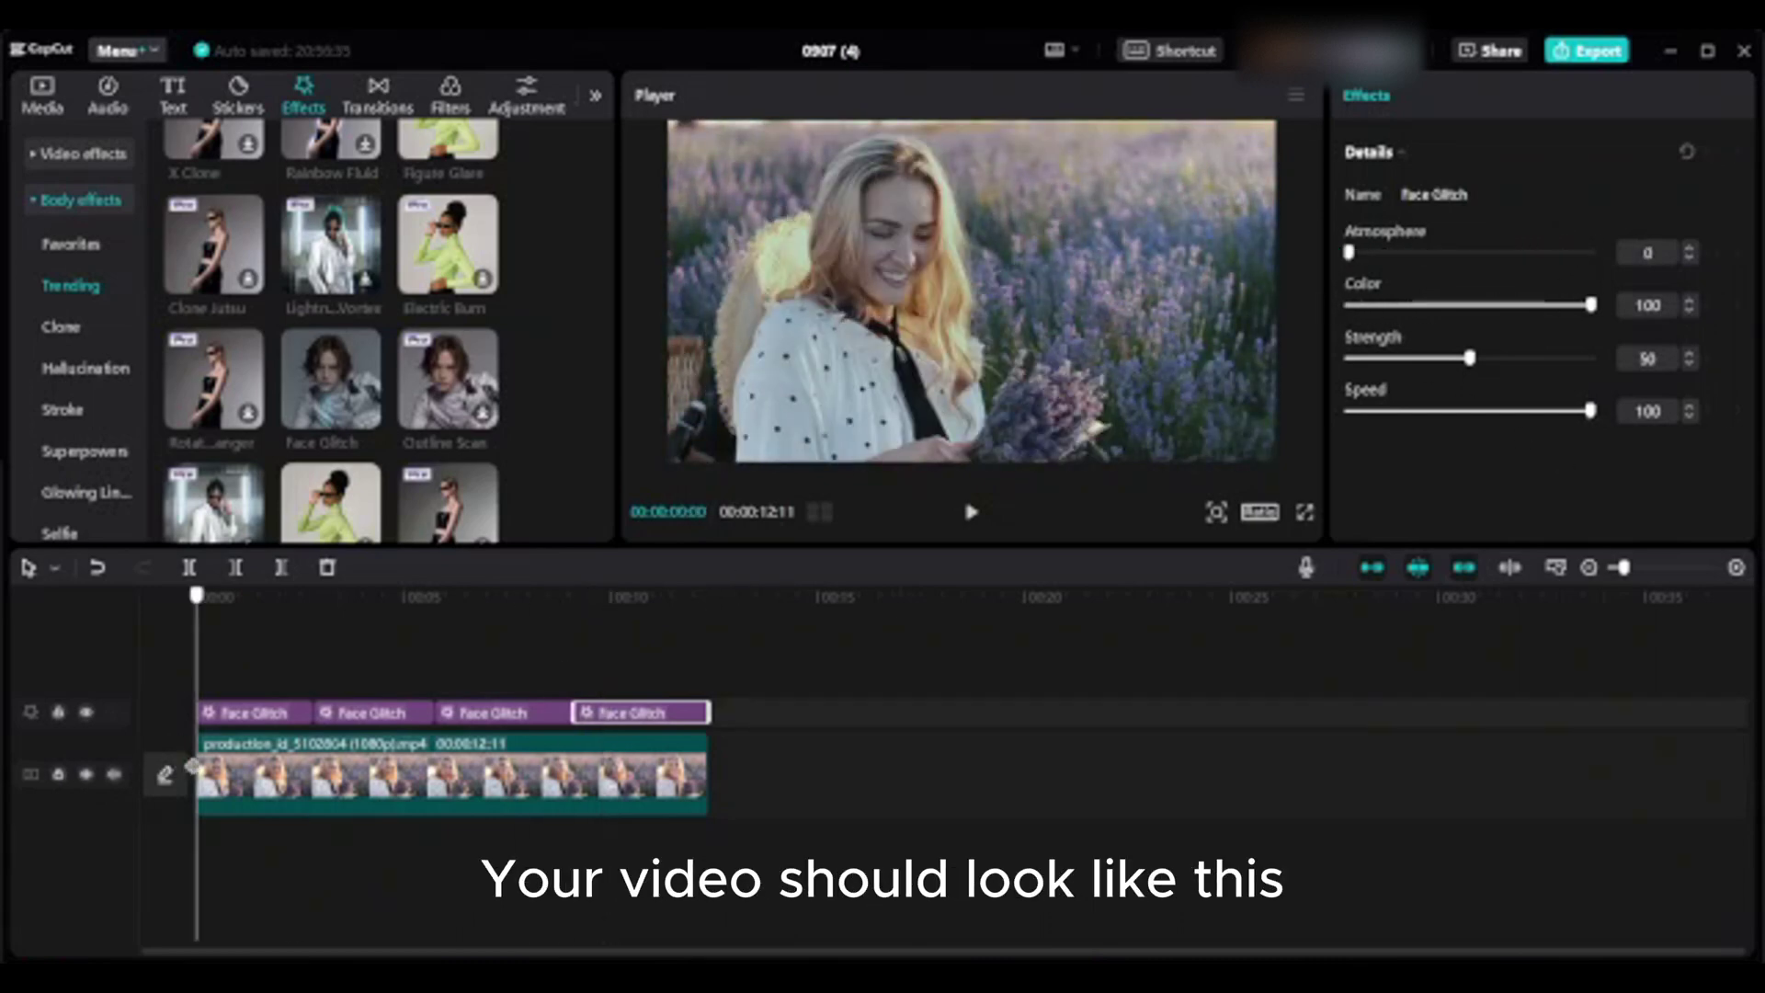
- Preview the clip, append '-d' to the export title, and export it as 4K MP4
{"action": "left_click_drag", "start_coordinate": [192, 767], "coordinate": [732, 818]}
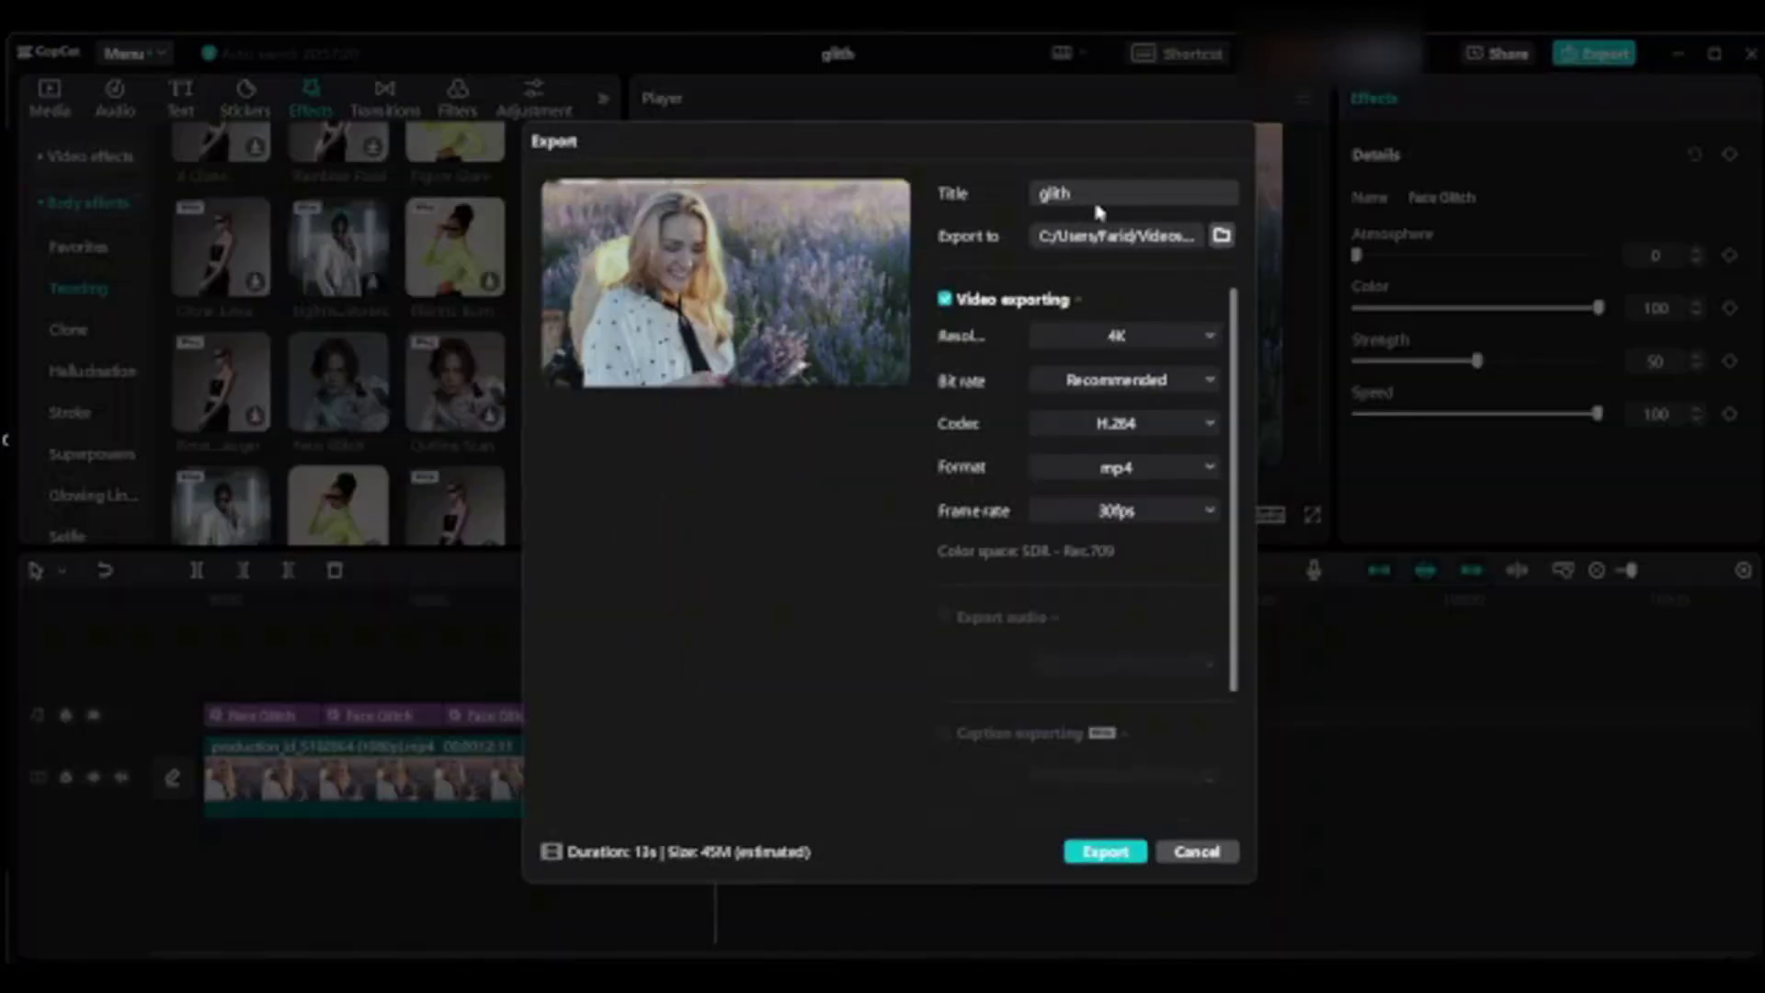
{"action": "type", "text": "-d"}
{"action": "left_click", "coordinate": [1115, 852]}
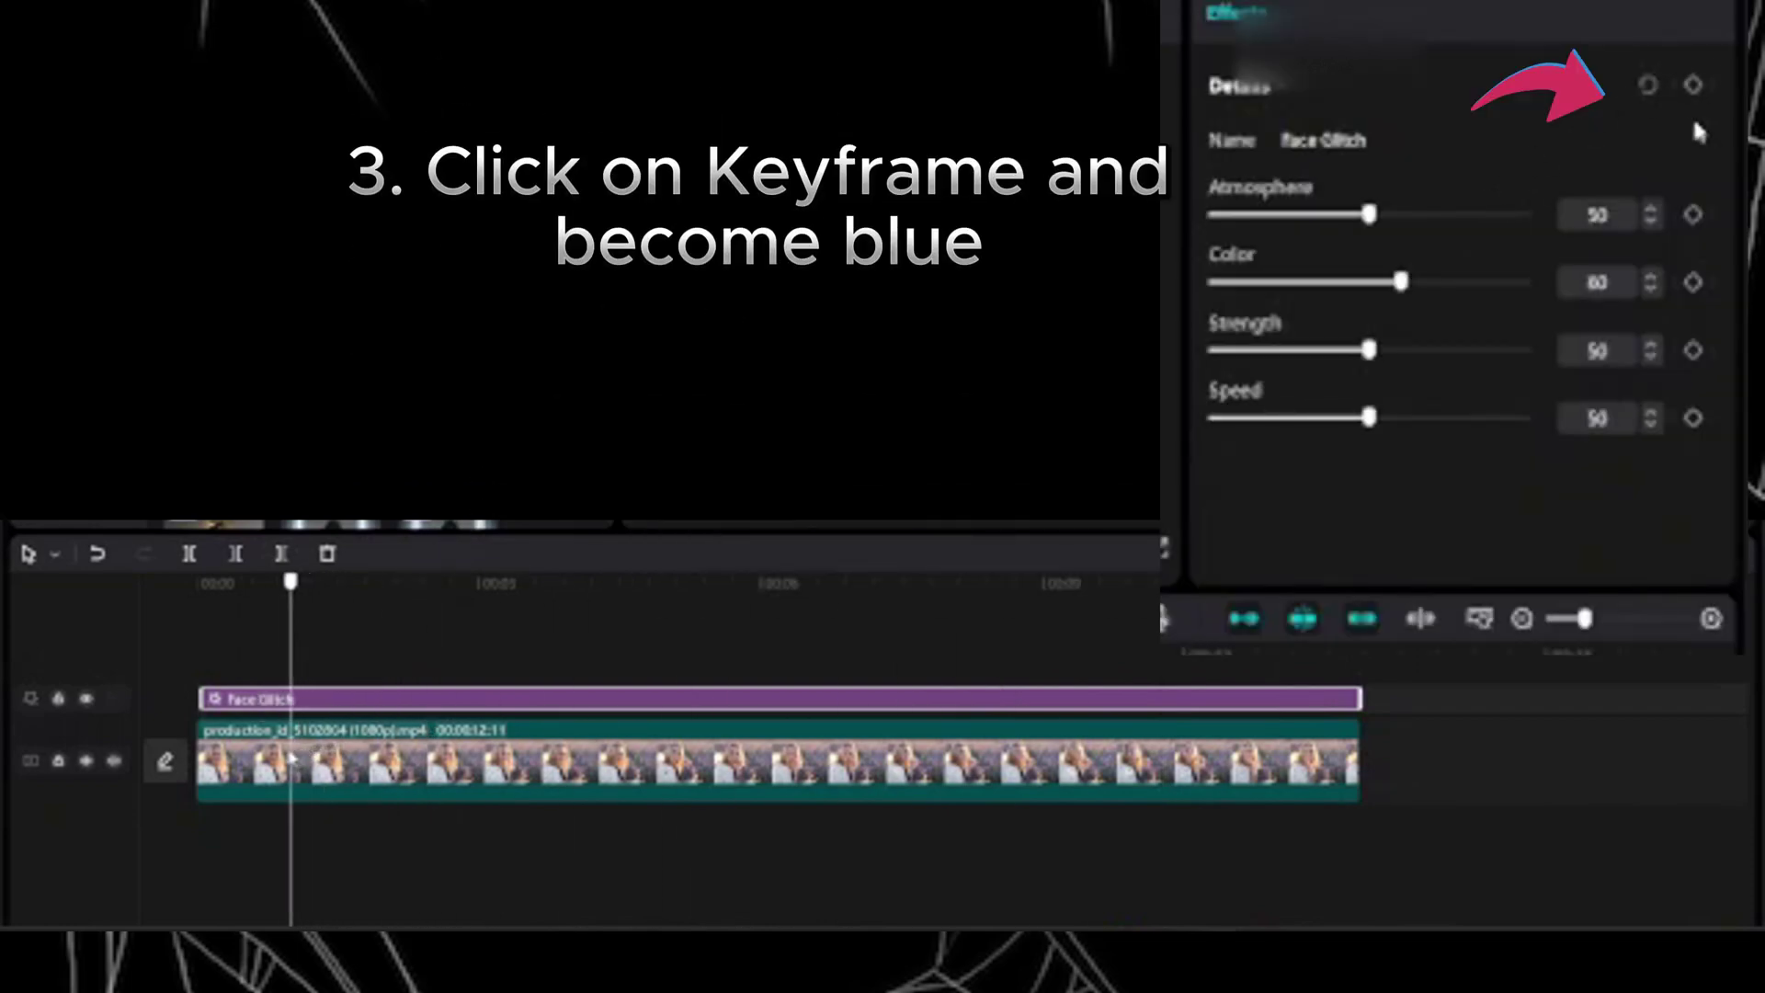
- In the glith-copy project, add a keyframe for all Face Glitch settings
{"action": "left_click", "coordinate": [1694, 86]}
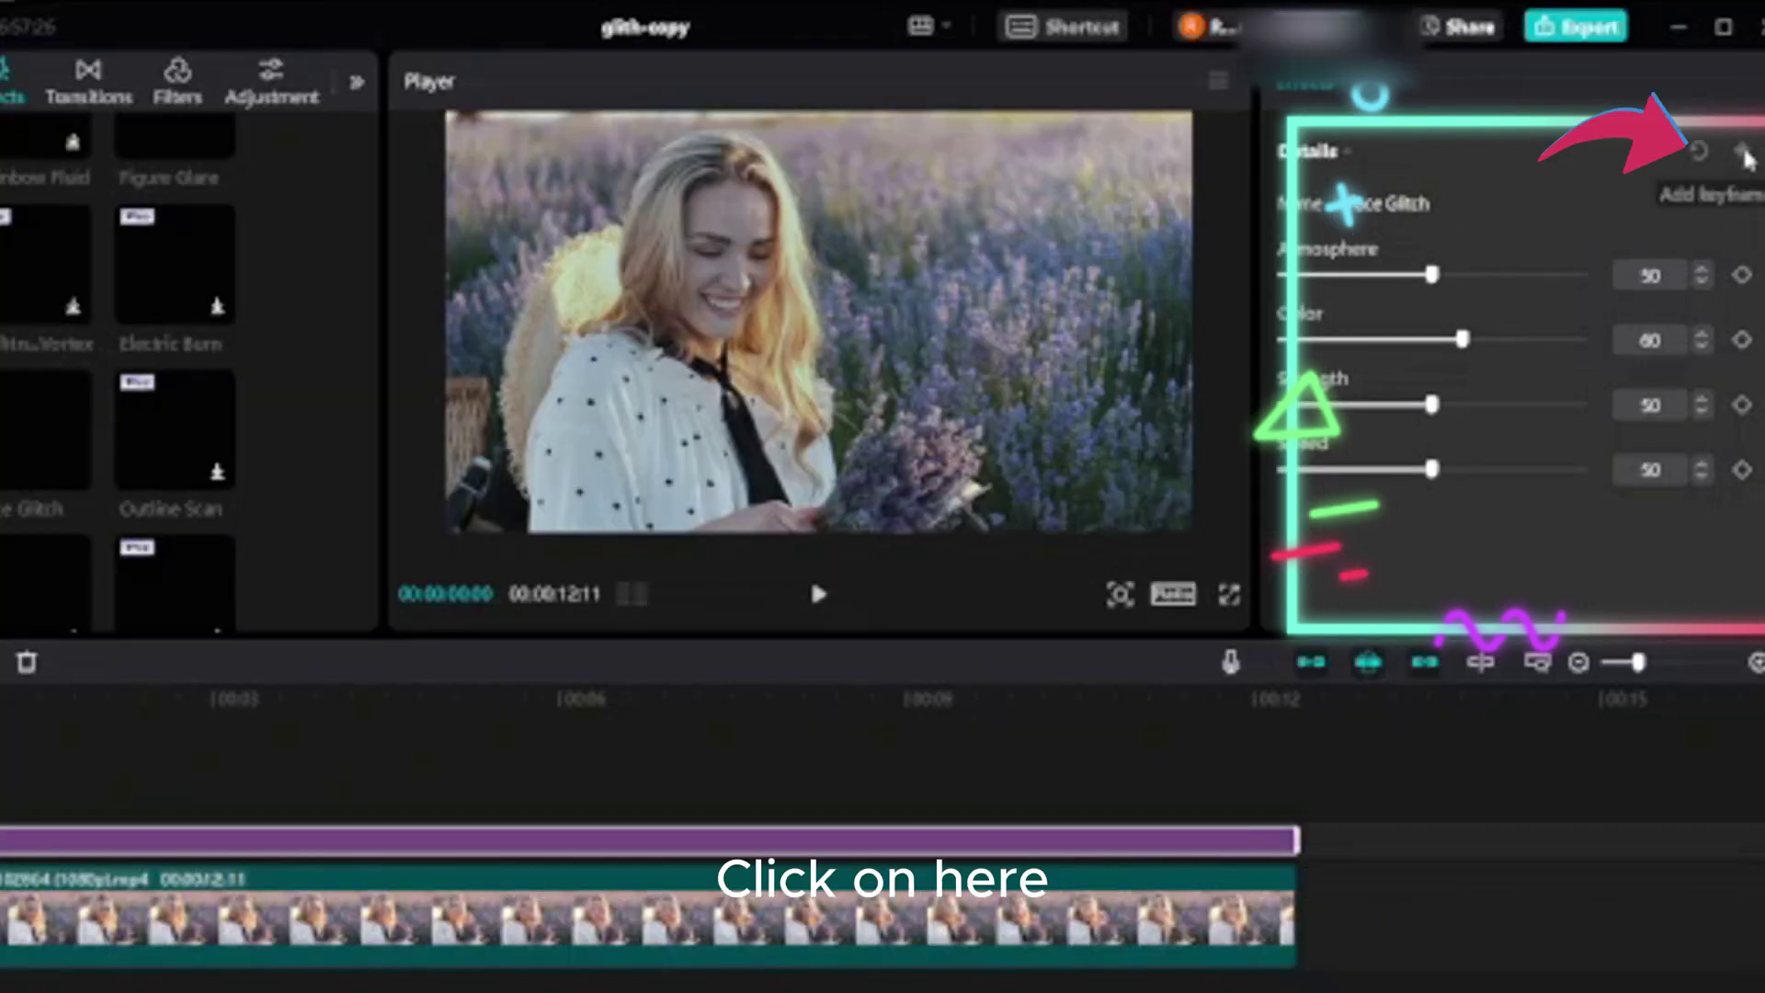
- Add Face Glitch keyframes at 0:00 and at 00:00:03:10
{"action": "left_click", "coordinate": [1740, 152]}
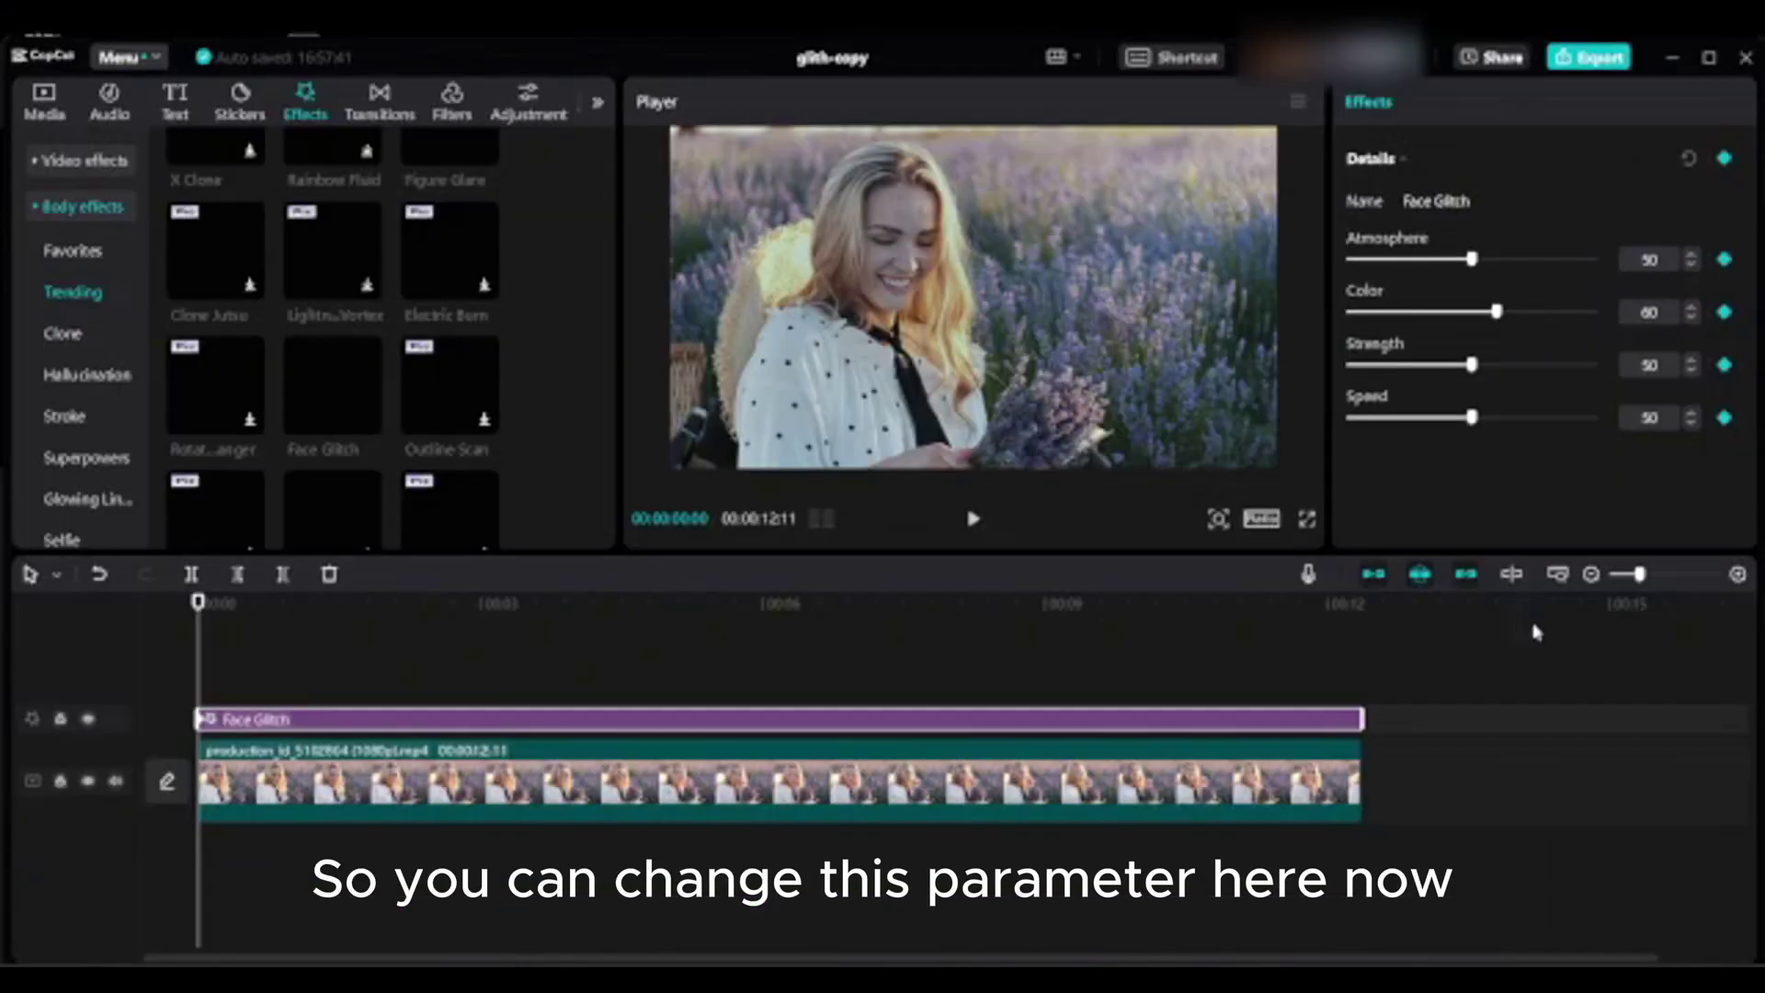
{"action": "left_click_drag", "start_coordinate": [197, 678], "coordinate": [512, 704]}
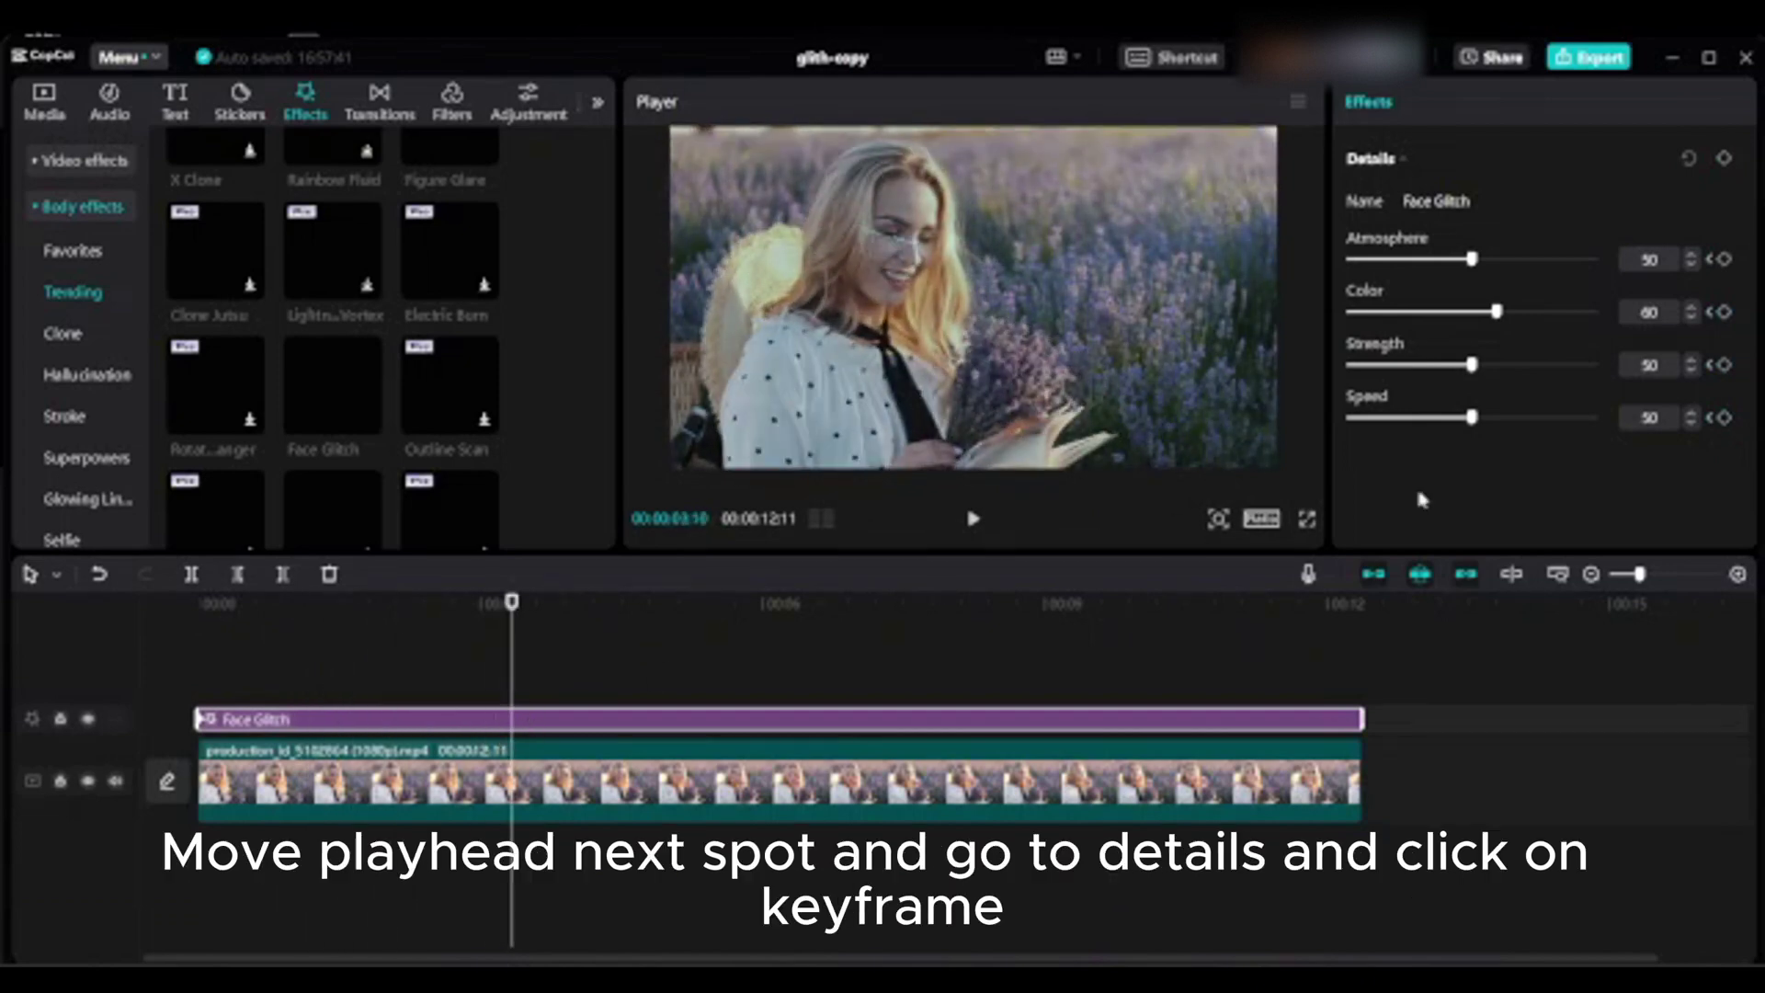
{"action": "left_click", "coordinate": [1724, 160]}
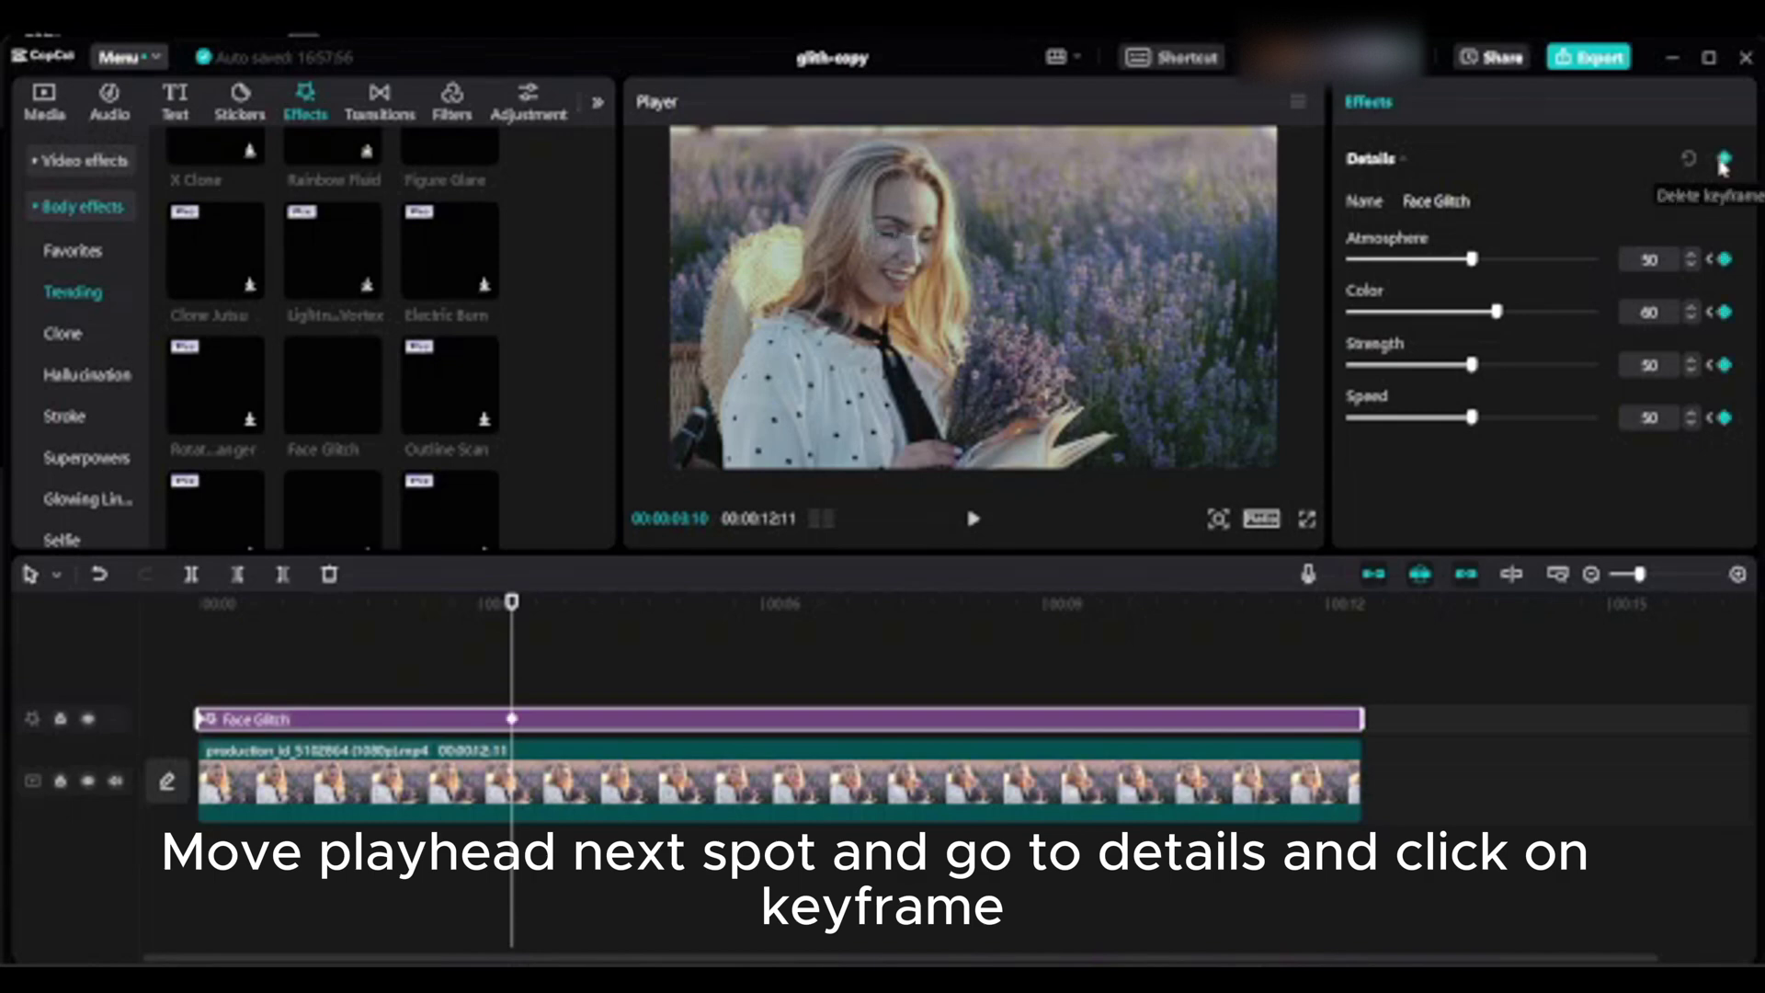
{"action": "mouse_move", "coordinate": [505, 676]}
{"action": "left_mouse_down"}
{"action": "mouse_move", "coordinate": [232, 685]}
{"action": "mouse_move", "coordinate": [649, 704]}
{"action": "left_mouse_up"}
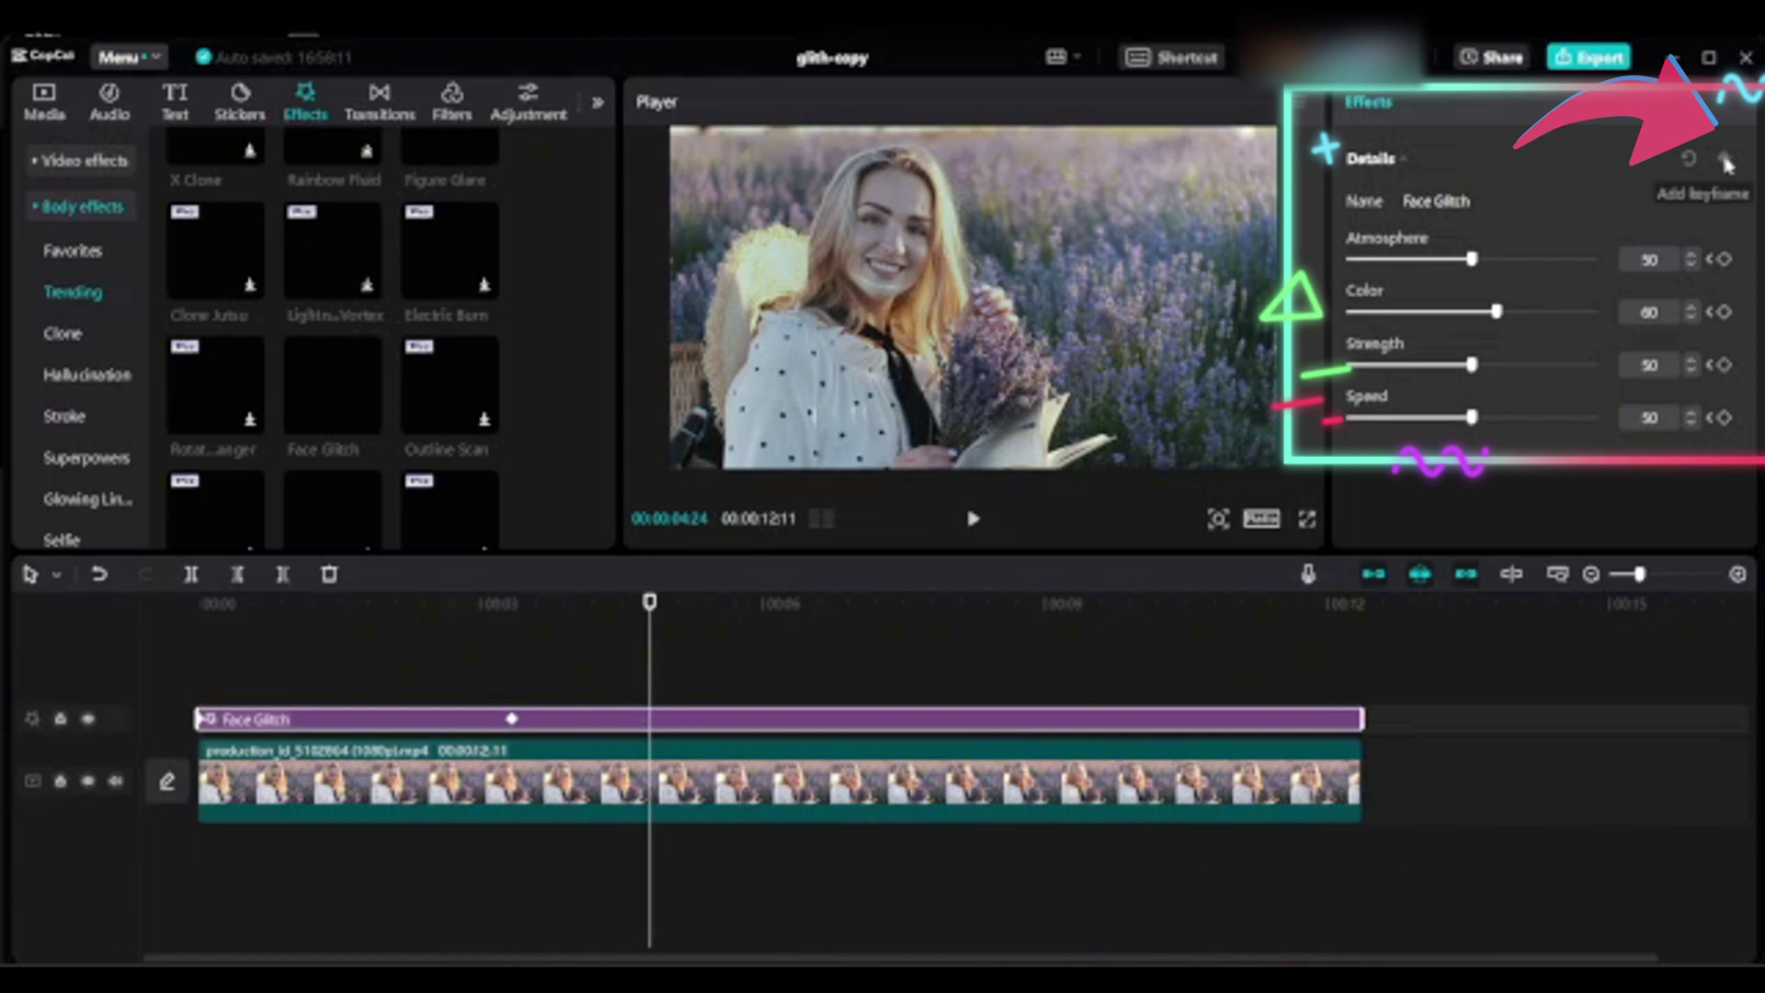
- Keyframe Face Glitch at 00:00:04:24 with Color raised from 60 to 87
{"action": "left_click", "coordinate": [1726, 162]}
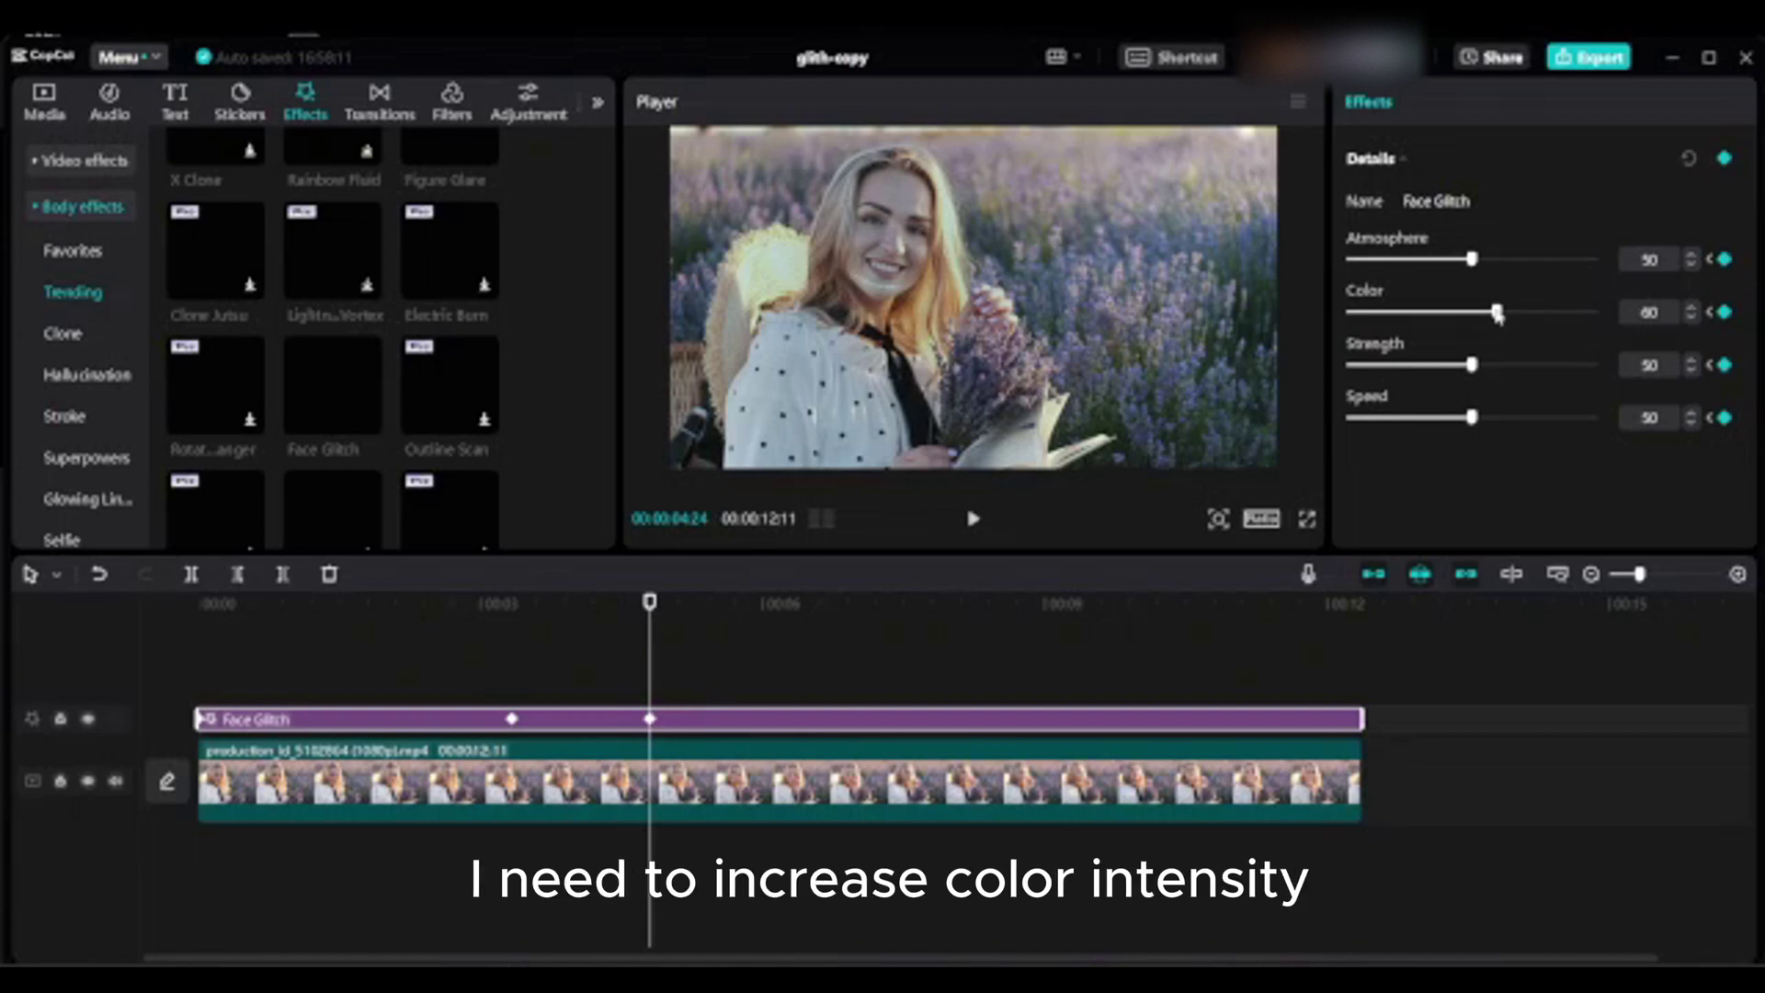
{"action": "left_click_drag", "start_coordinate": [1498, 316], "coordinate": [1565, 317]}
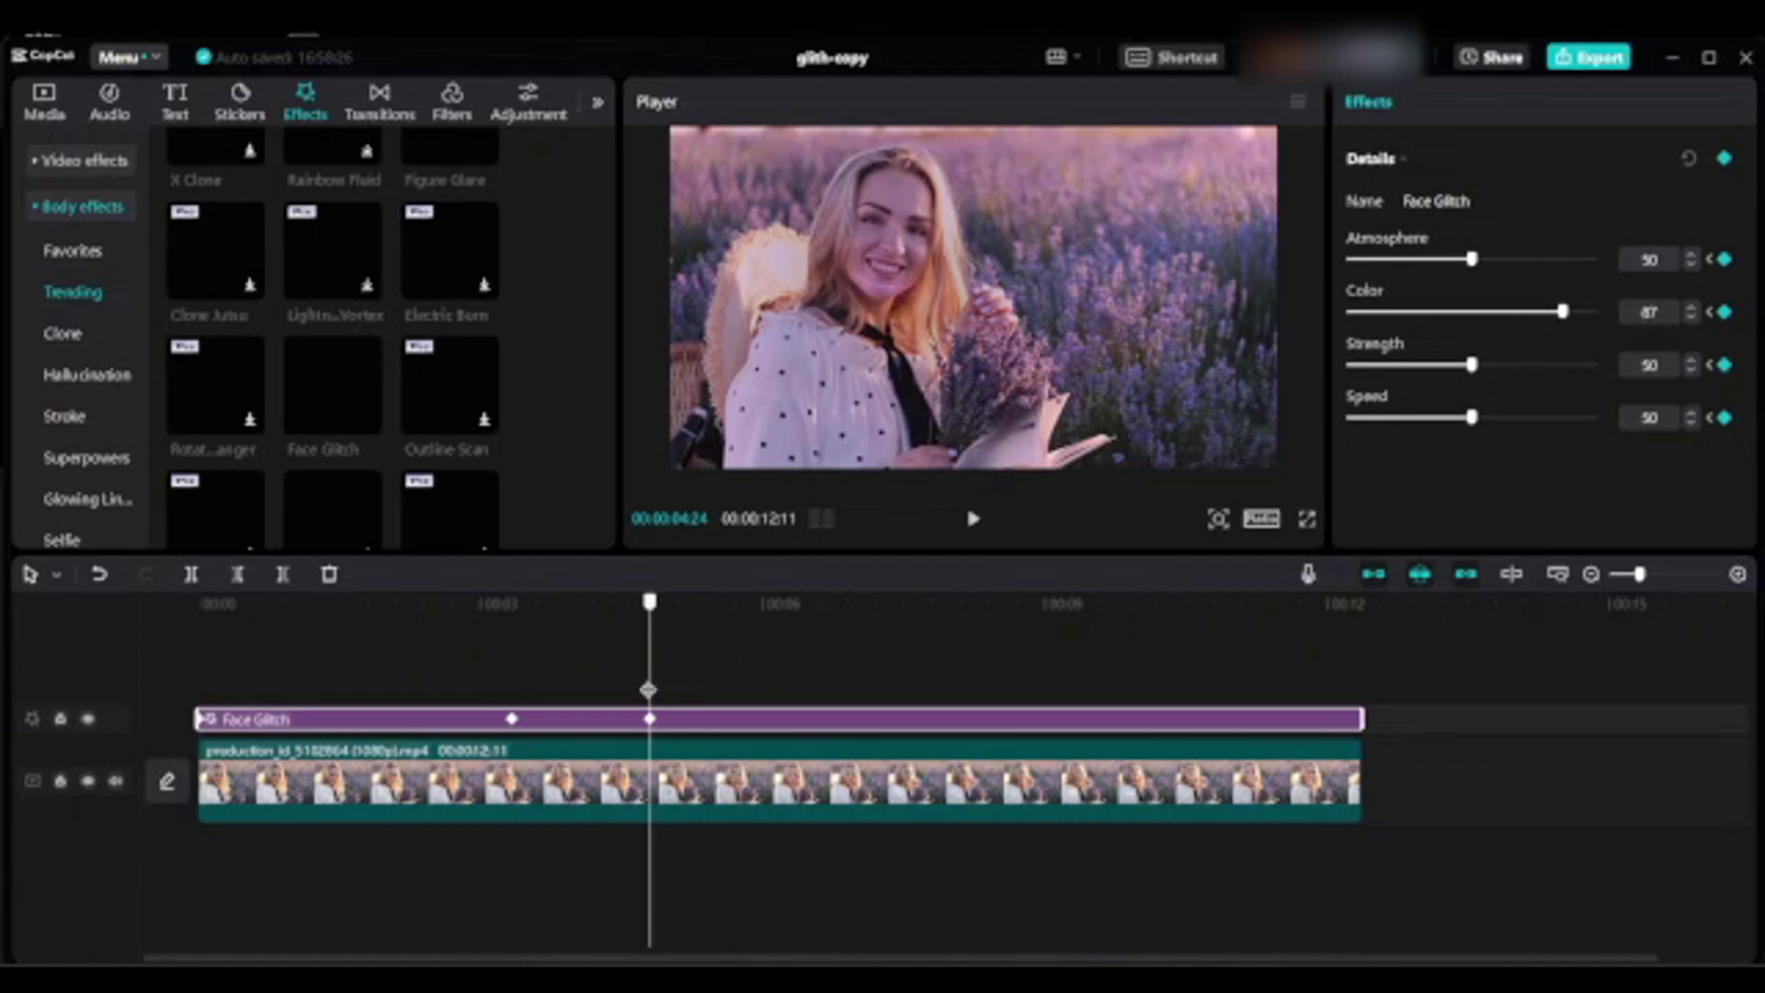
{"action": "left_click_drag", "start_coordinate": [648, 689], "coordinate": [1036, 756]}
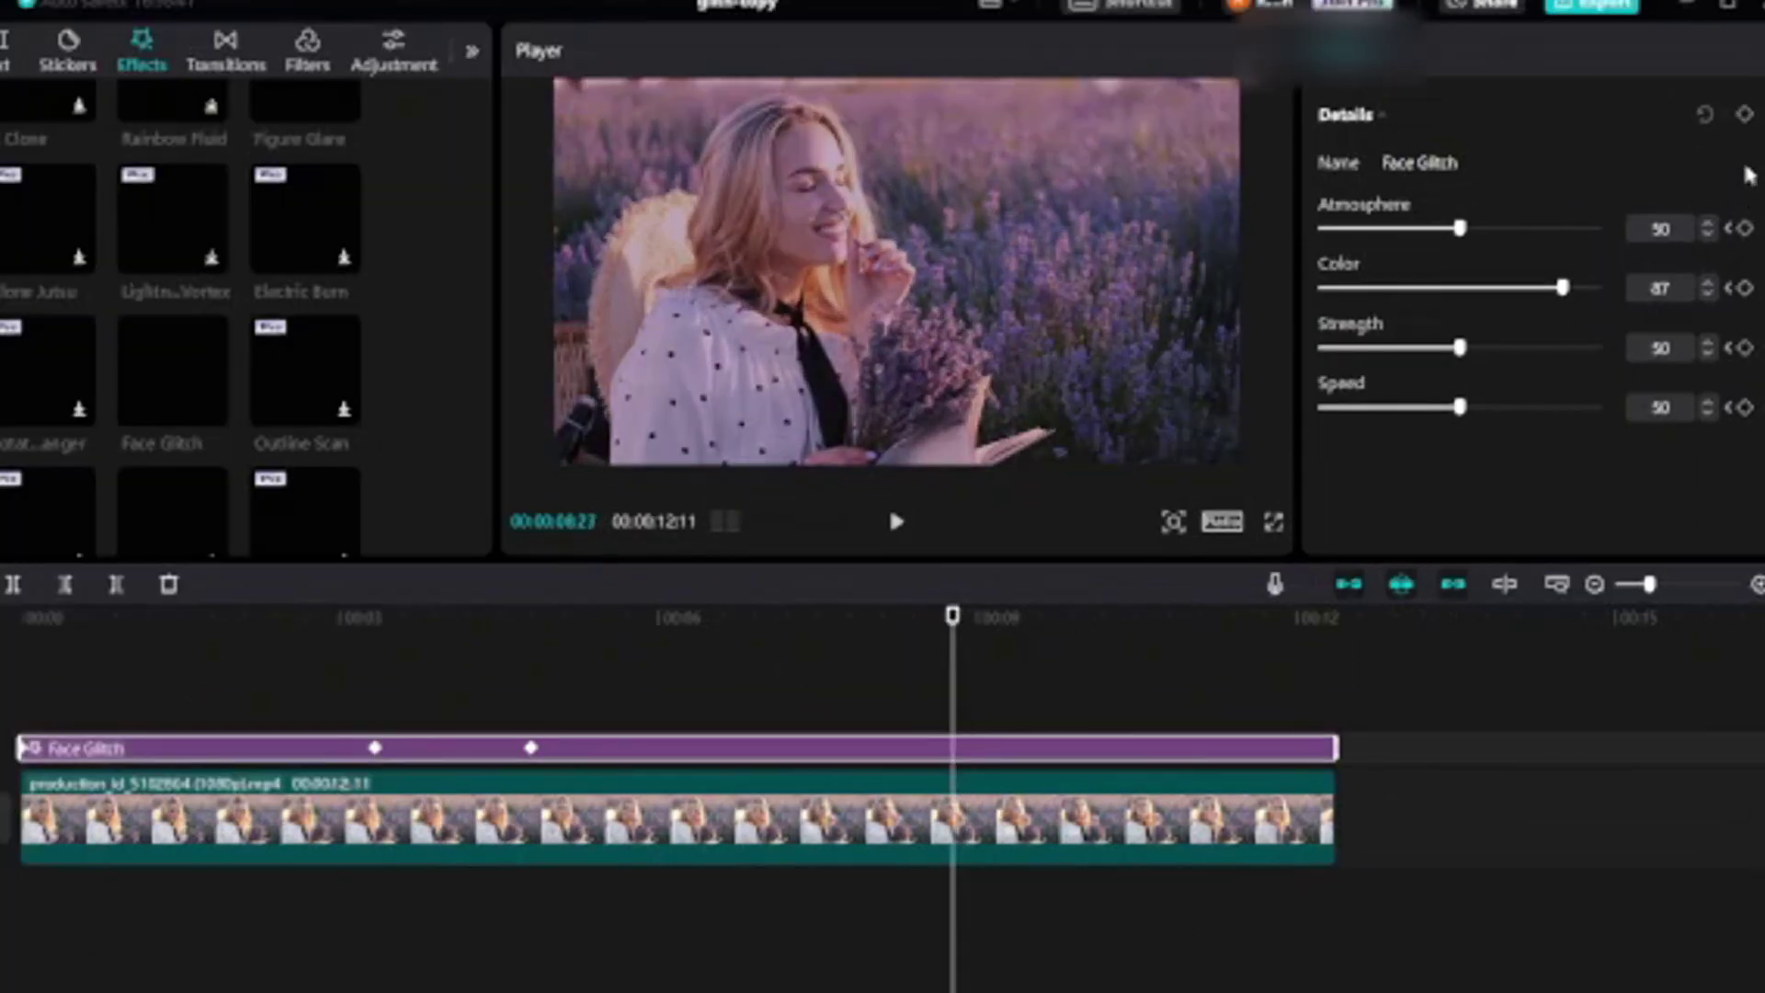
- Keyframe Color 30 at 00:00:08:23, then add another Face Glitch keyframe at 00:00:11:27
{"action": "left_click", "coordinate": [1745, 115]}
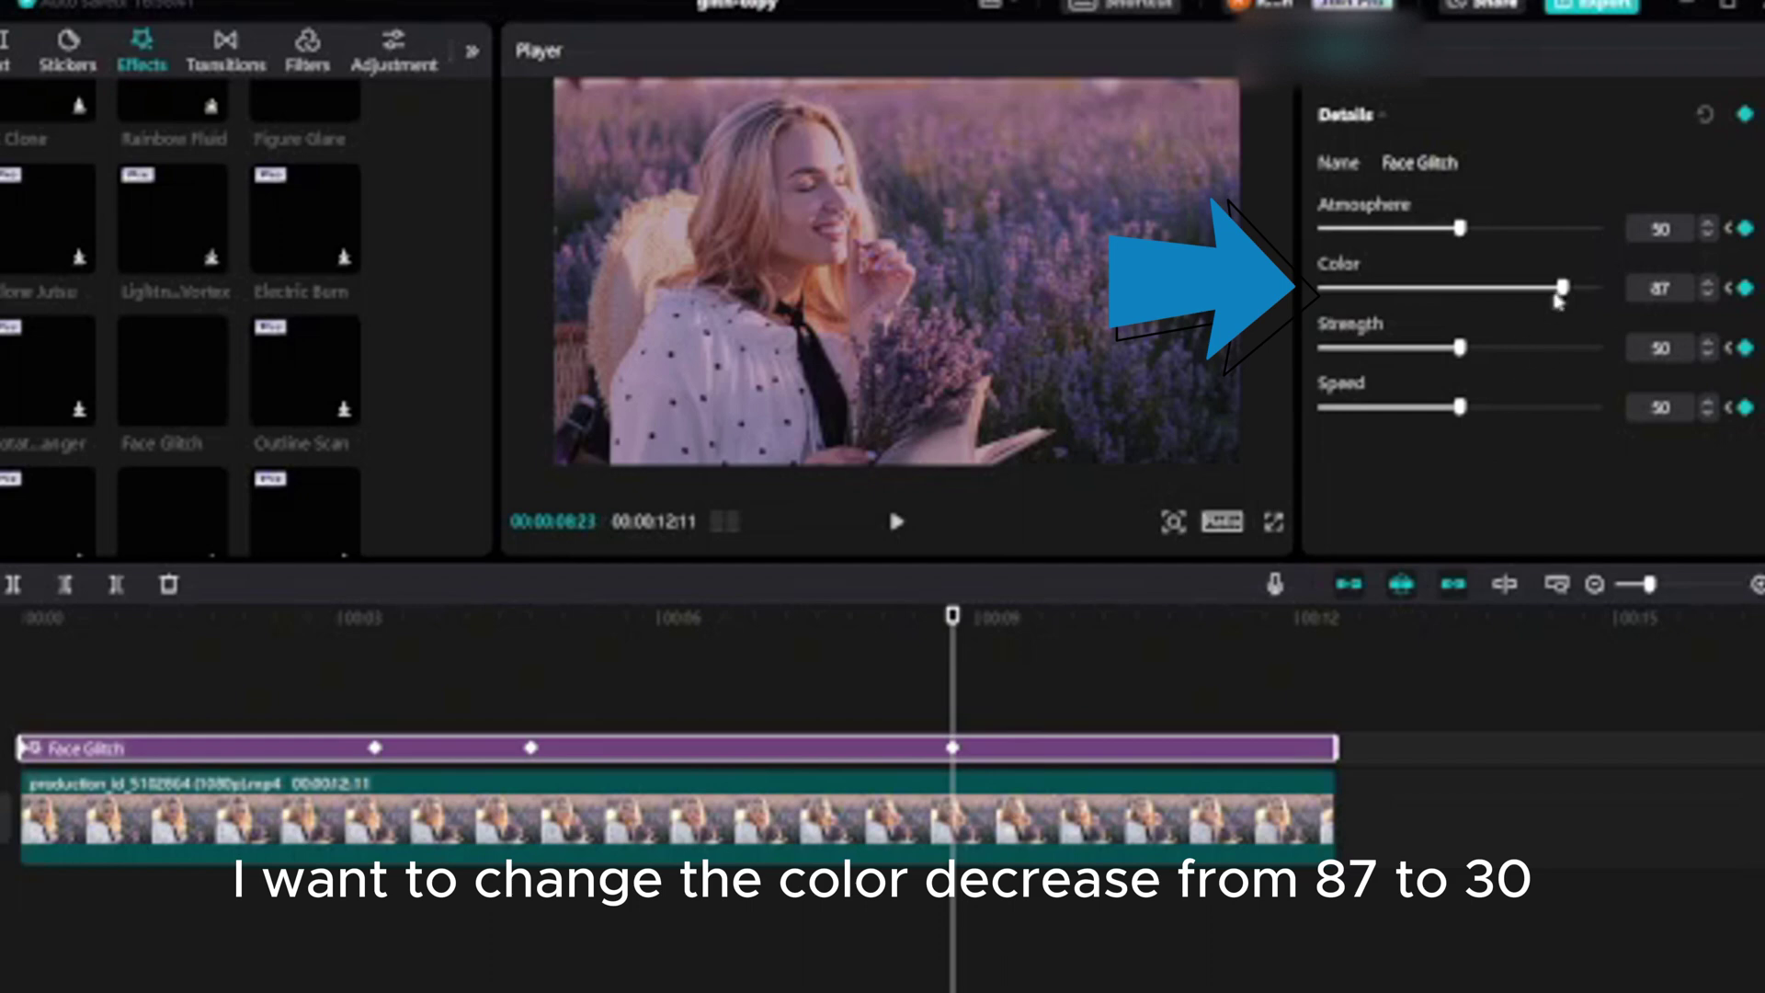
{"action": "left_click_drag", "start_coordinate": [1562, 292], "coordinate": [1408, 309]}
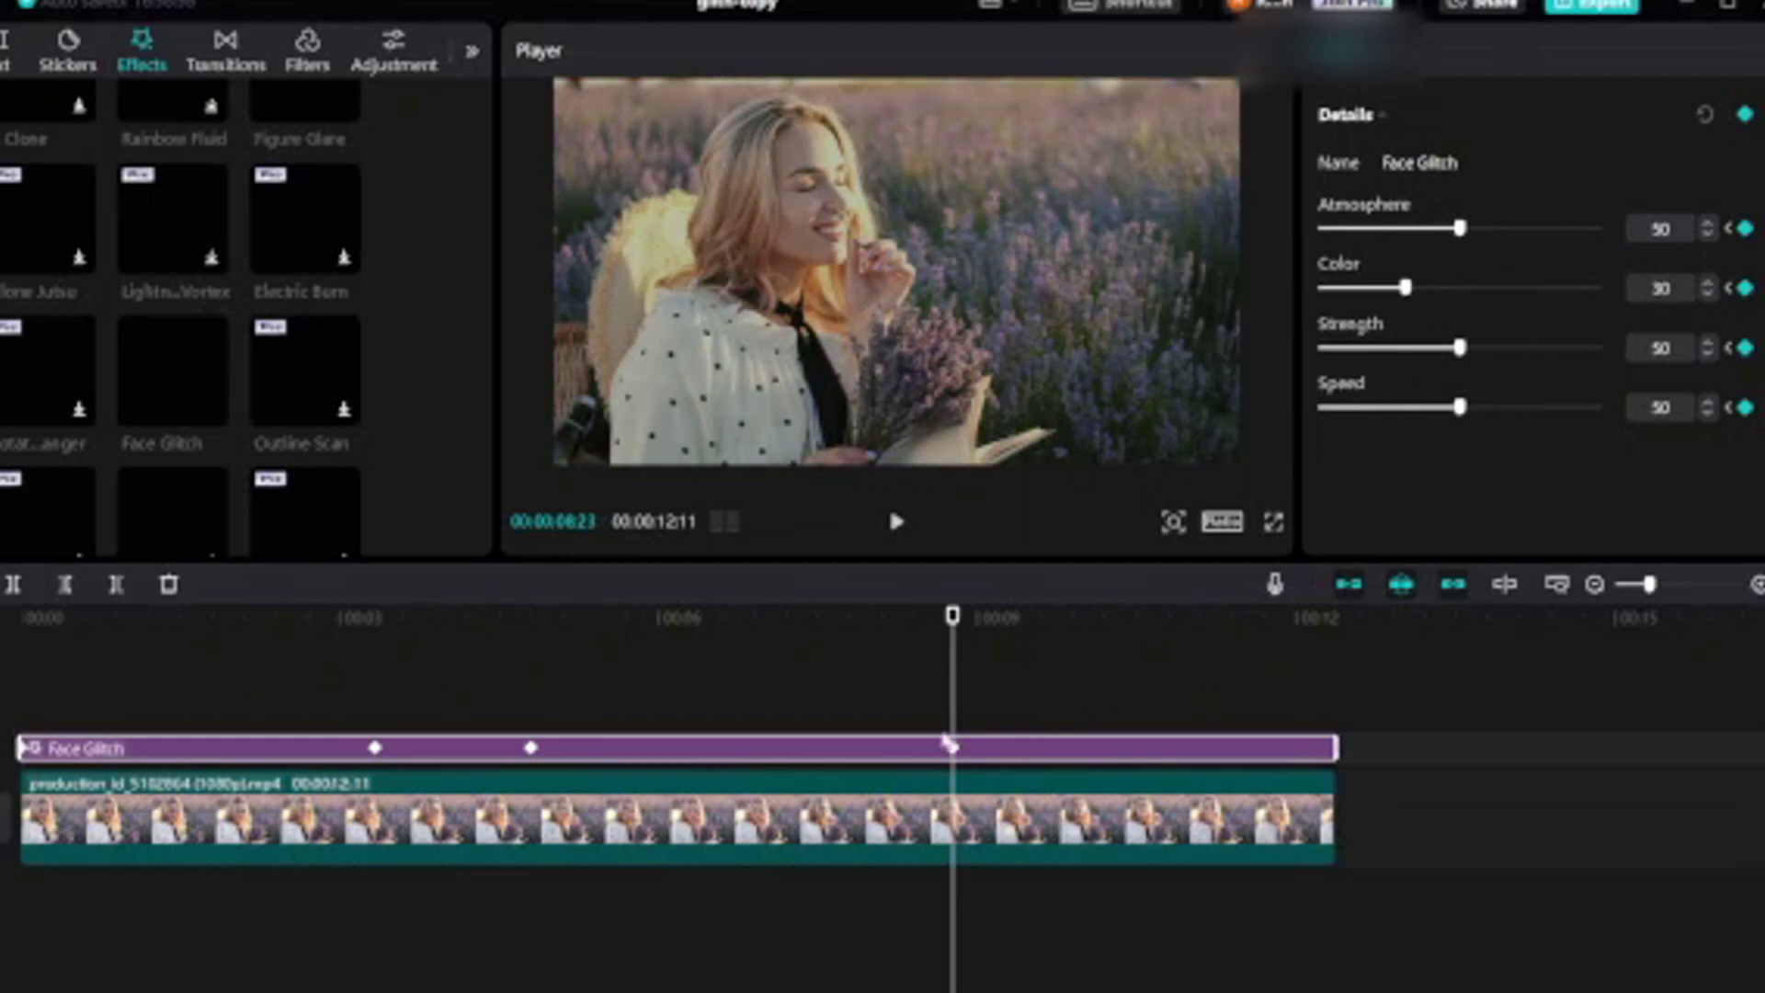
{"action": "left_click_drag", "start_coordinate": [957, 696], "coordinate": [1291, 753]}
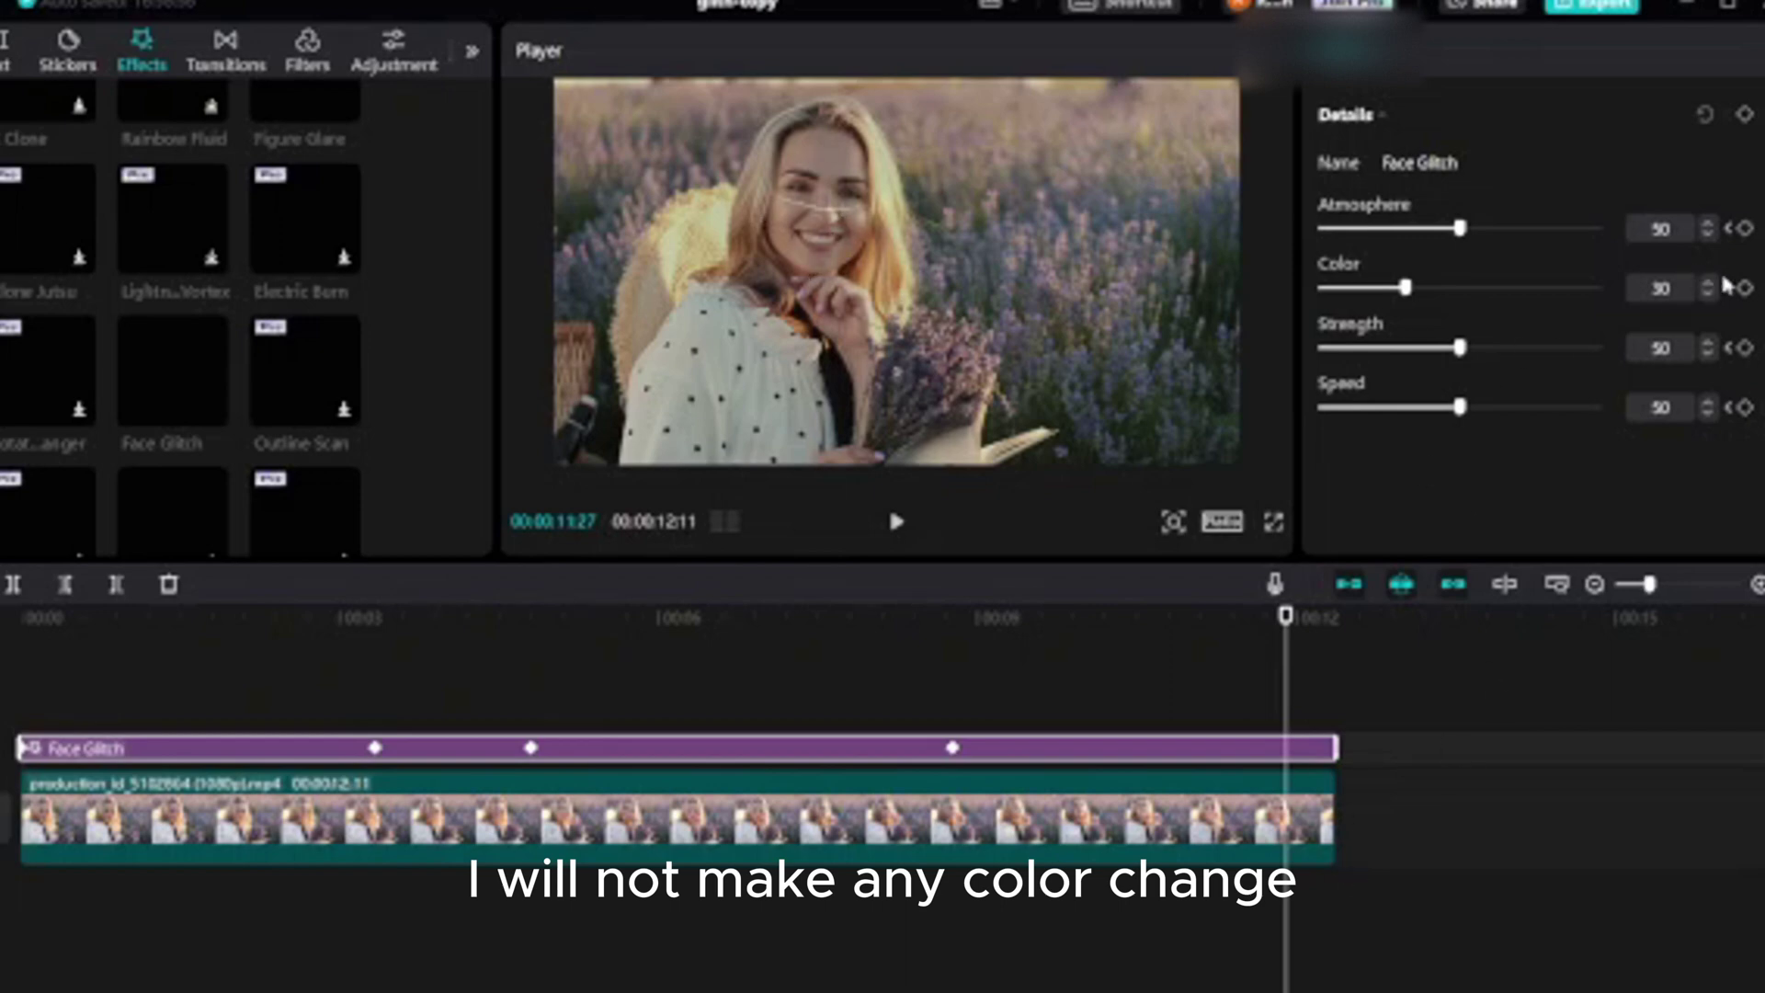
{"action": "left_click", "coordinate": [1744, 117]}
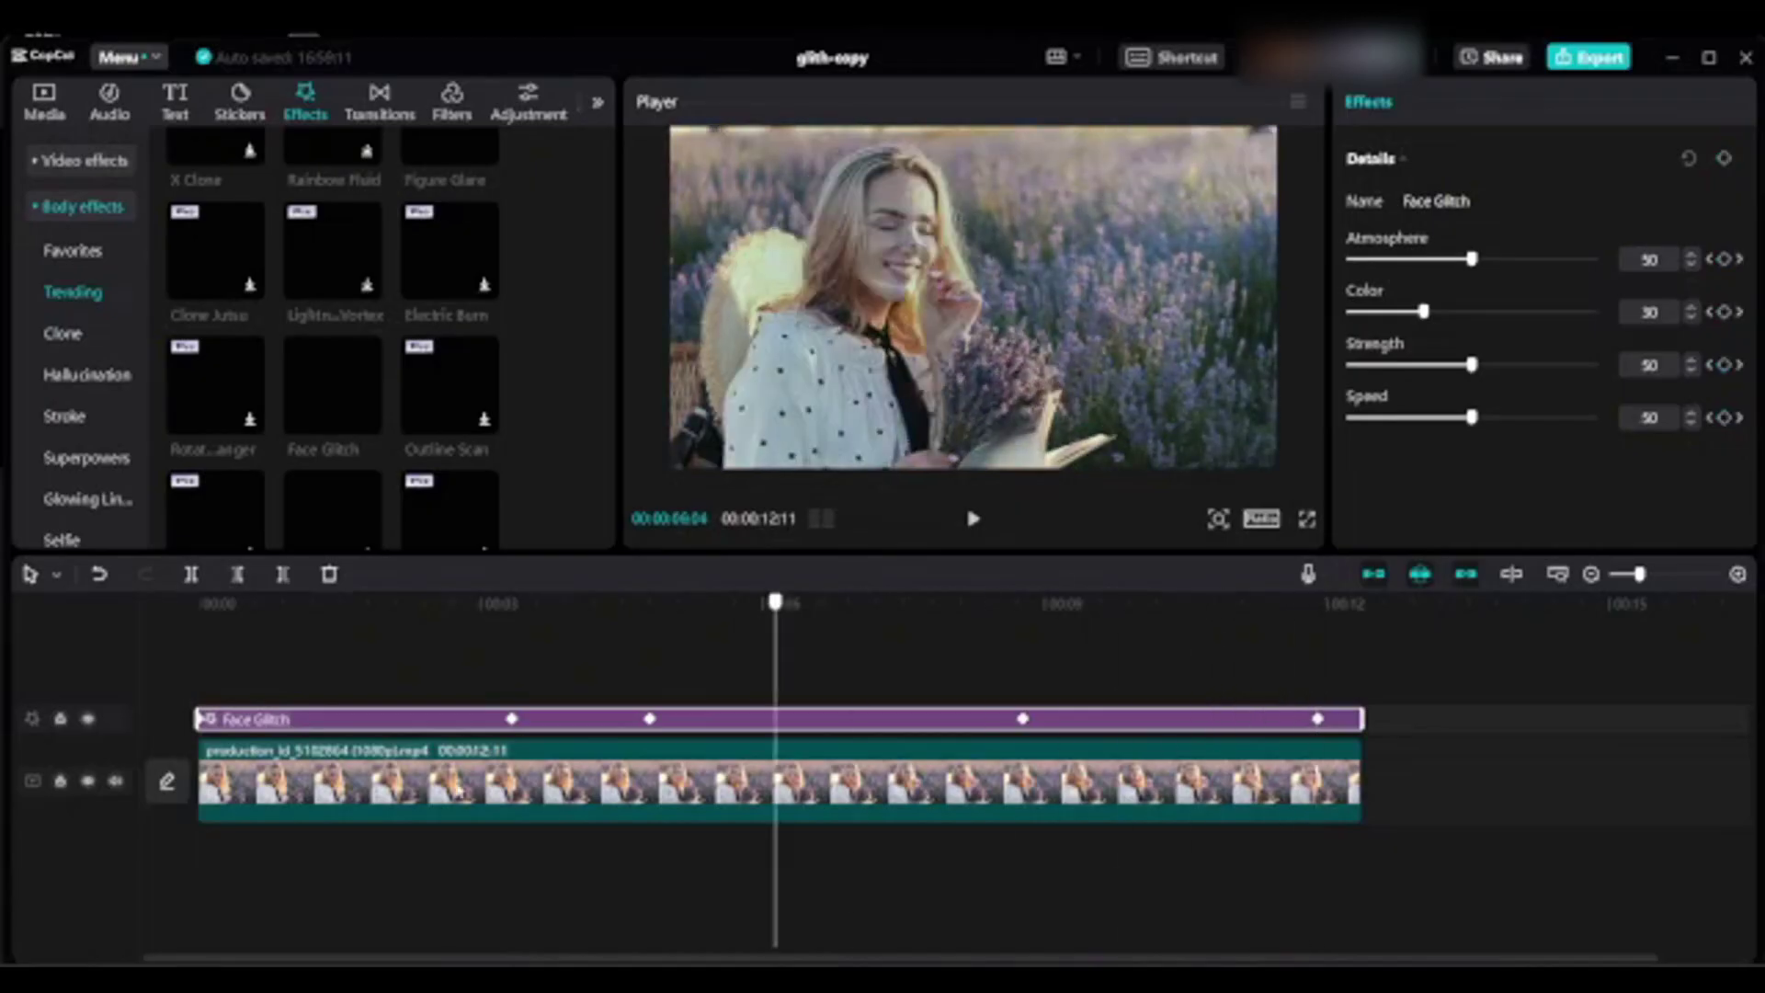
- Scrub the preview to check the color changes, then export as 4K H.264 MP4 at 30fps under a new title
{"action": "left_click", "coordinate": [247, 756]}
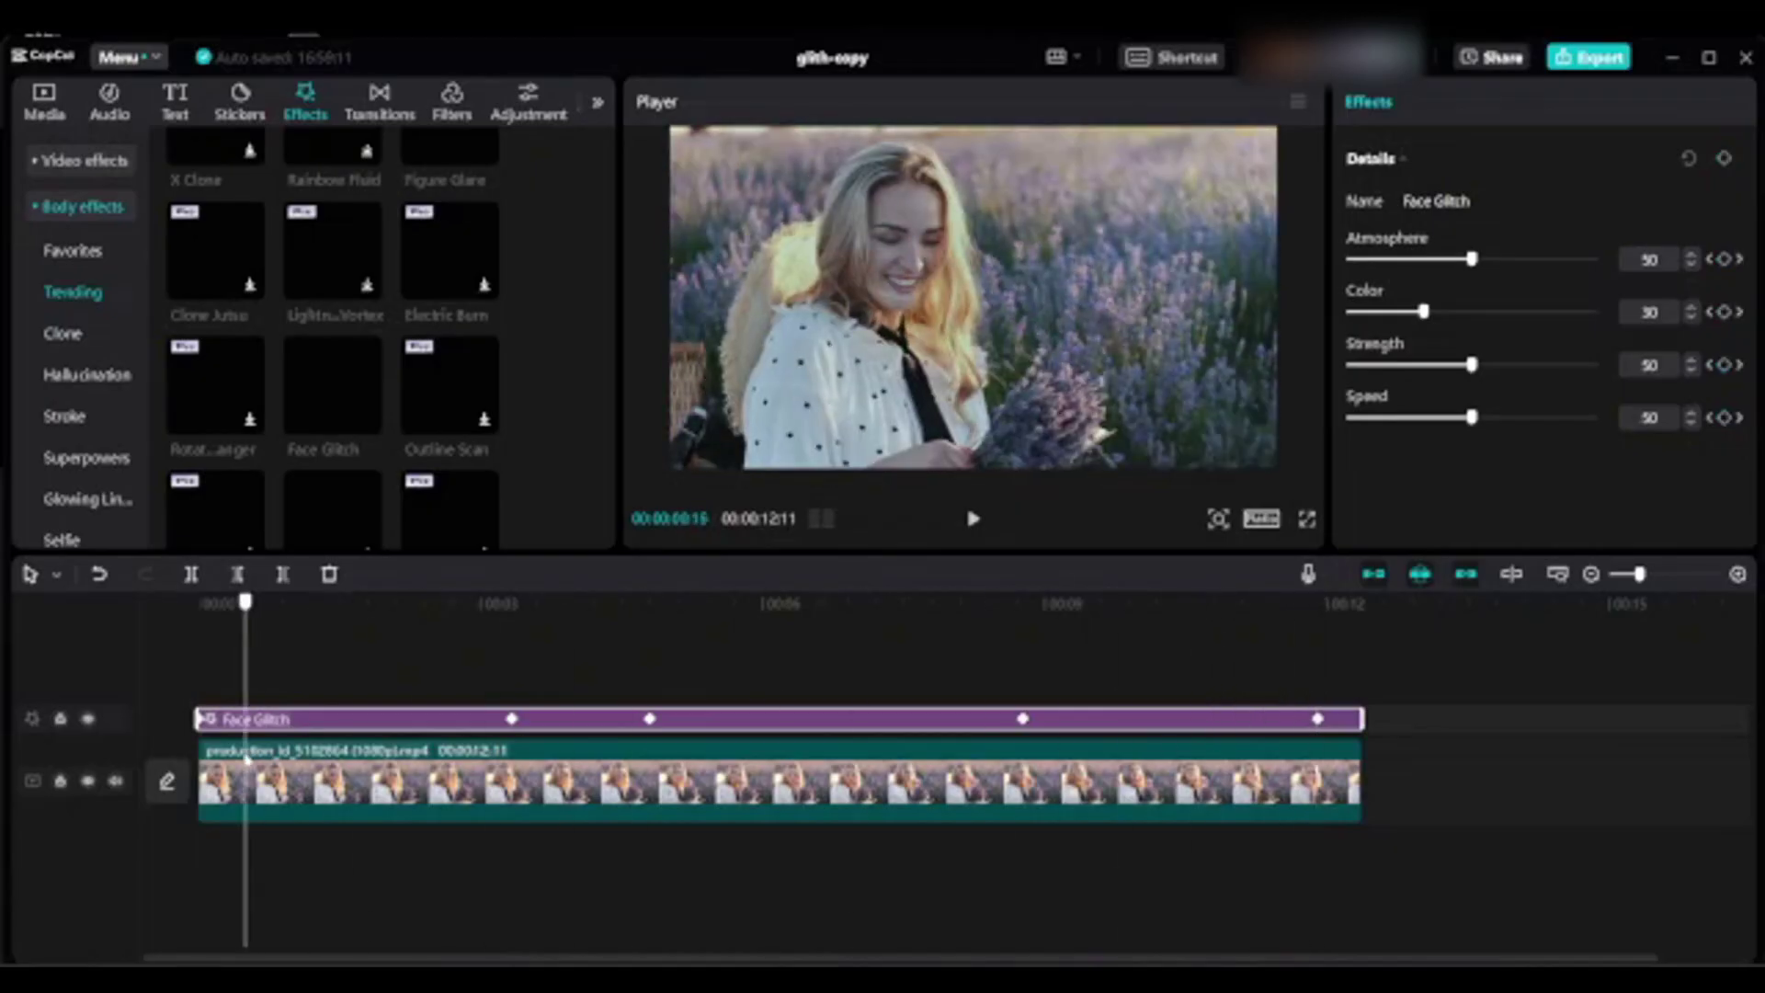
{"action": "left_click_drag", "start_coordinate": [246, 755], "coordinate": [297, 731]}
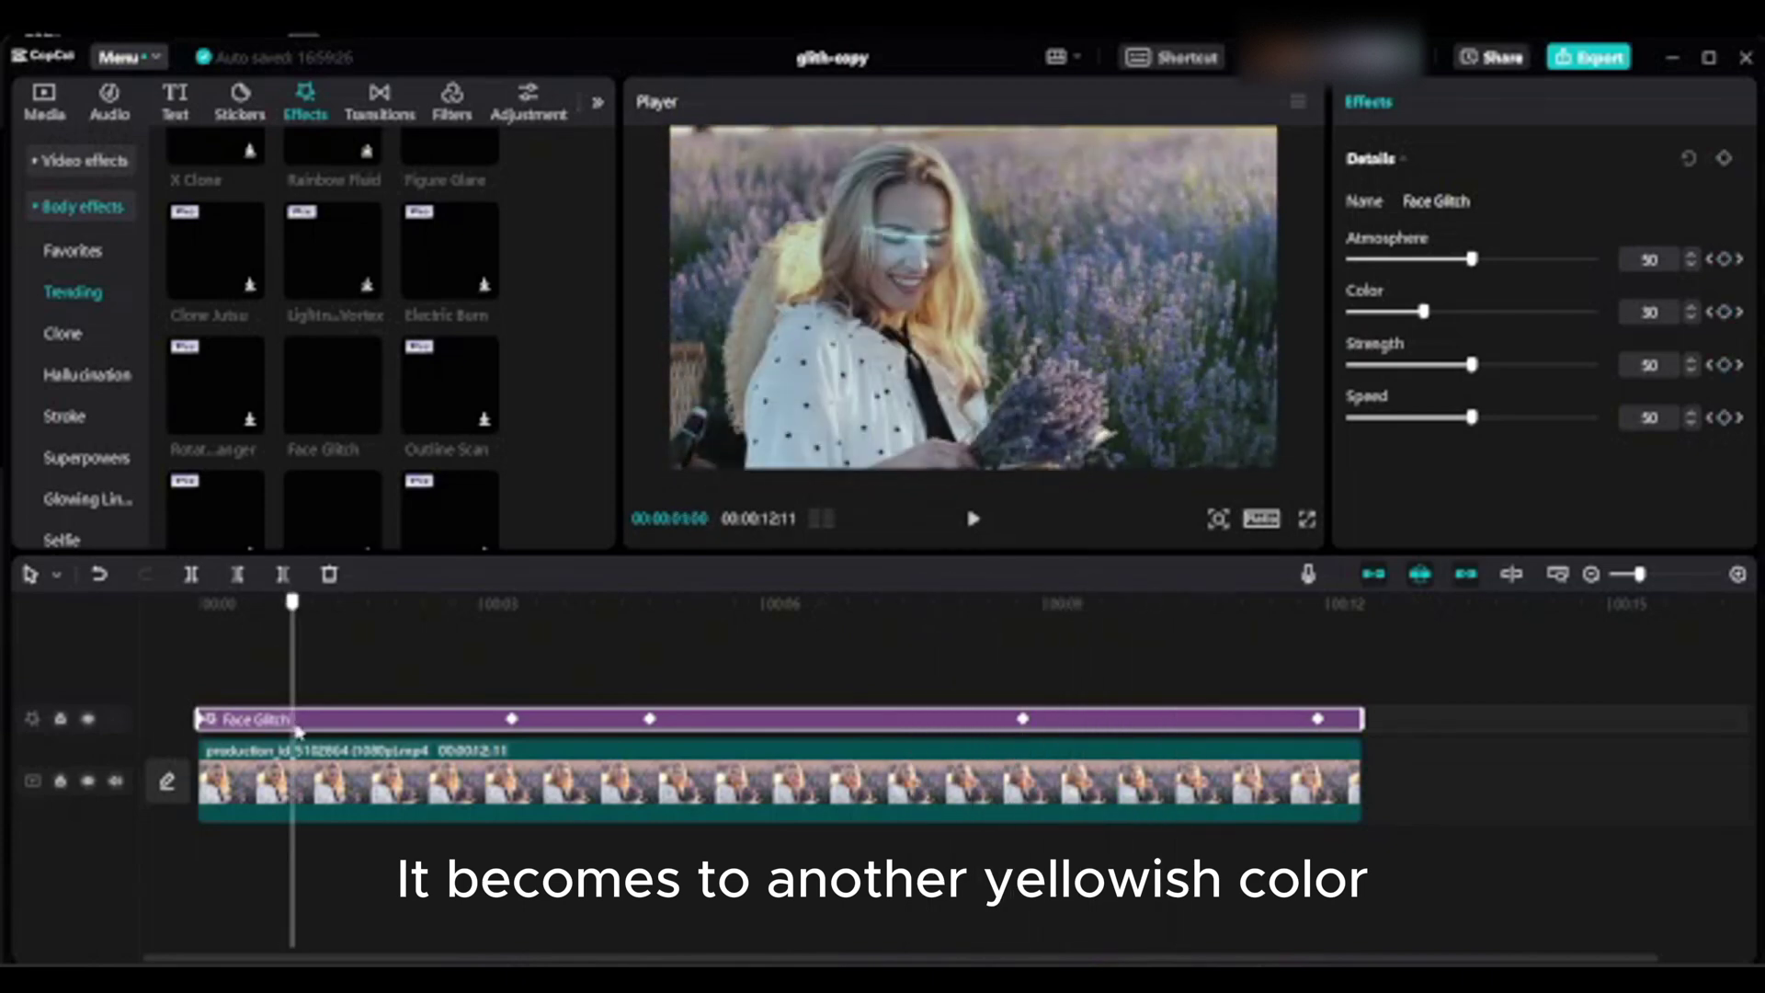
{"action": "left_click", "coordinate": [1583, 65]}
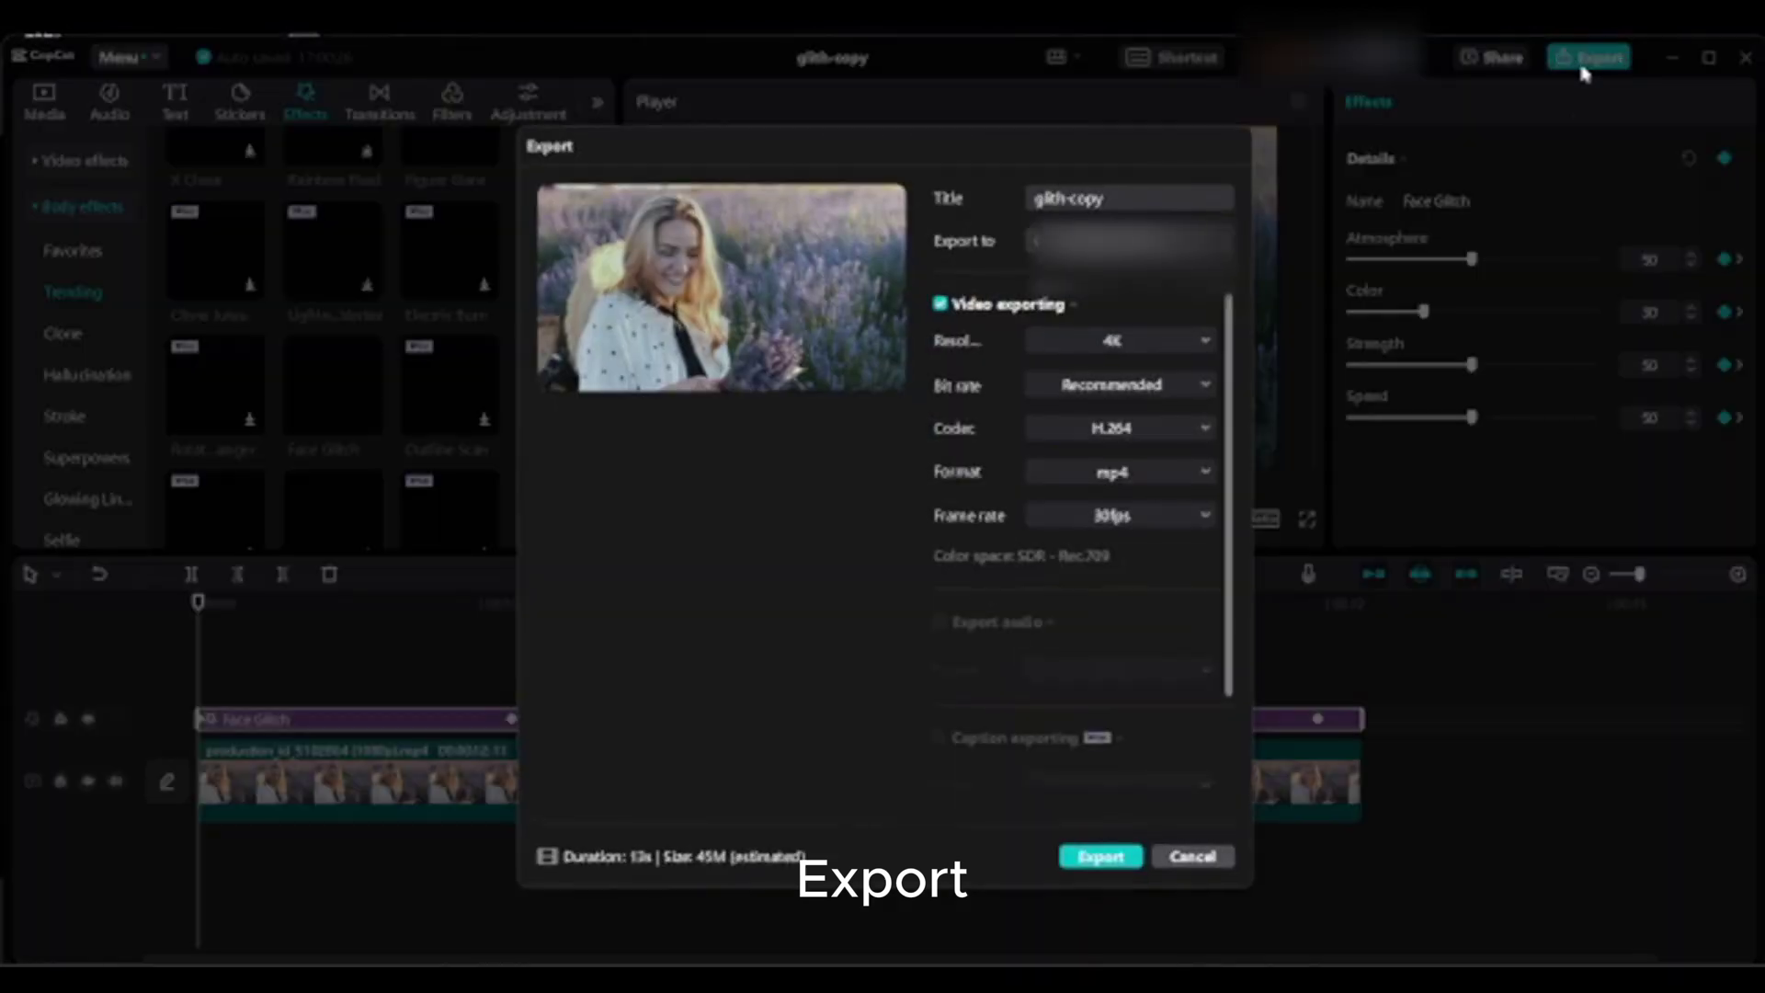
{"action": "left_click", "coordinate": [1038, 200]}
{"action": "key", "text": "ctrl+a"}
{"action": "key", "text": "BackSpace"}
{"action": "left_click", "coordinate": [1097, 859]}
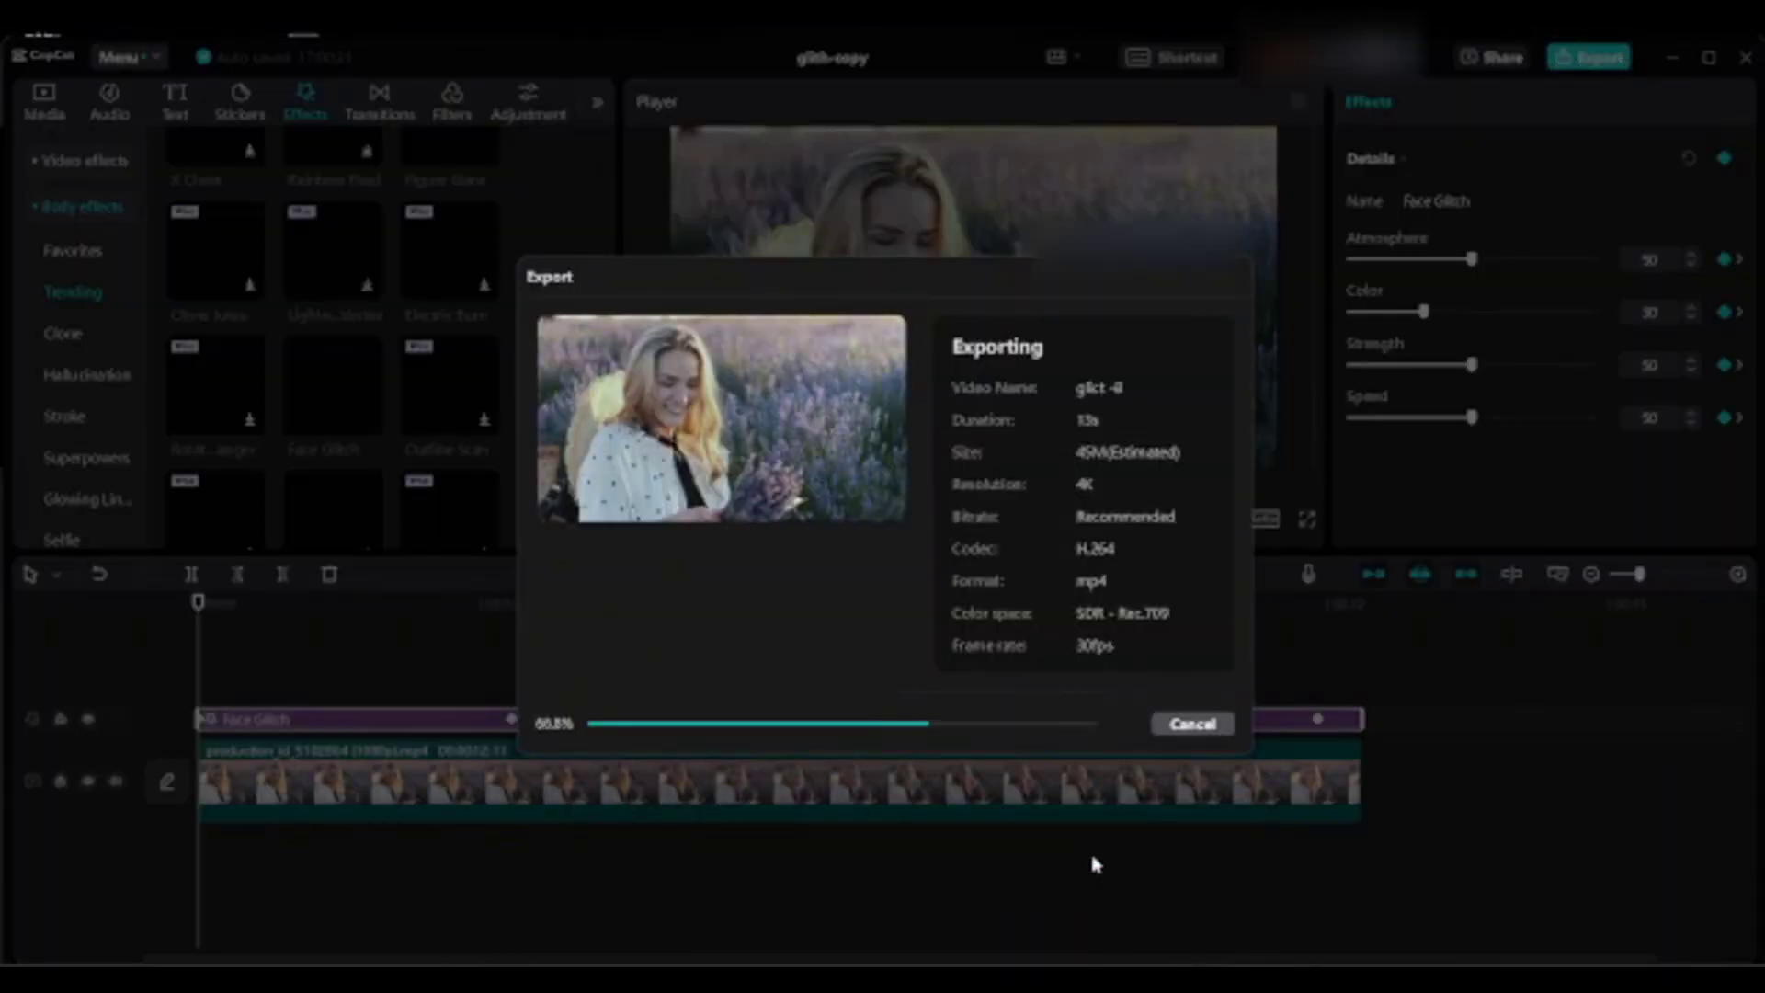